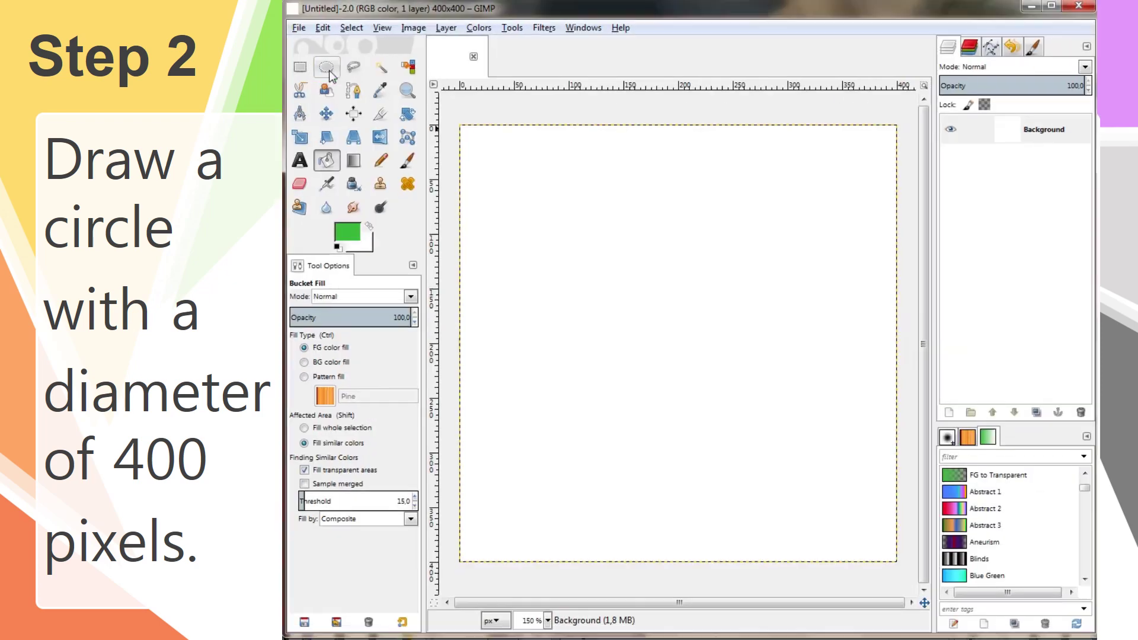
# Step: Draw an elliptical selection and set its size to 400×400 px
pyautogui.click(325, 67)
pyautogui.moveTo(523, 169); pyautogui.dragTo(854, 496)
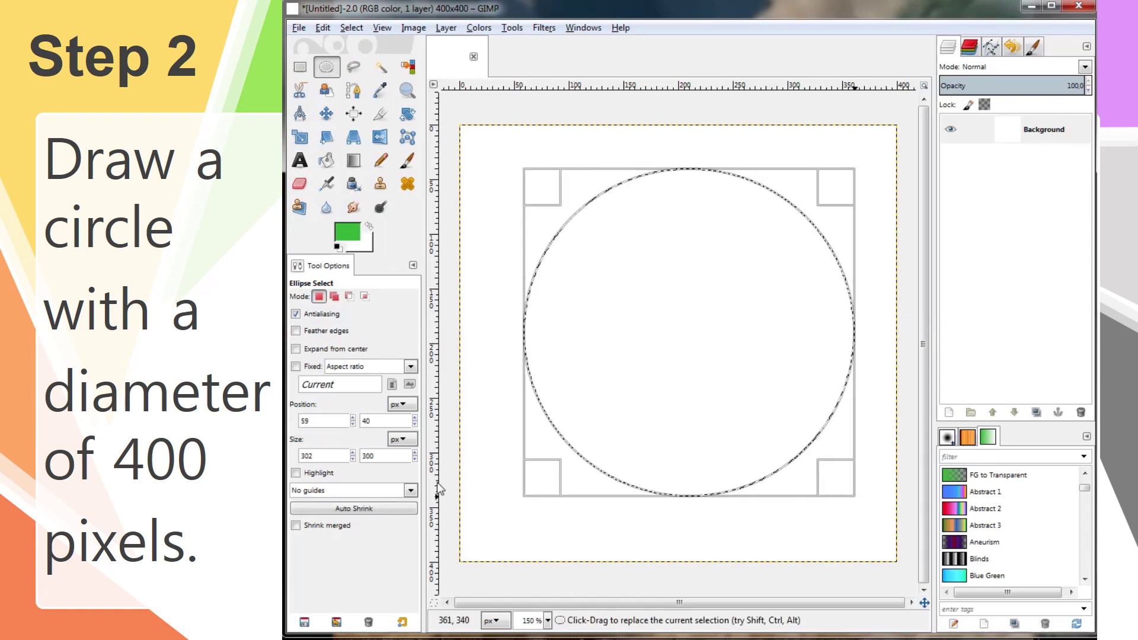
pyautogui.click(327, 455)
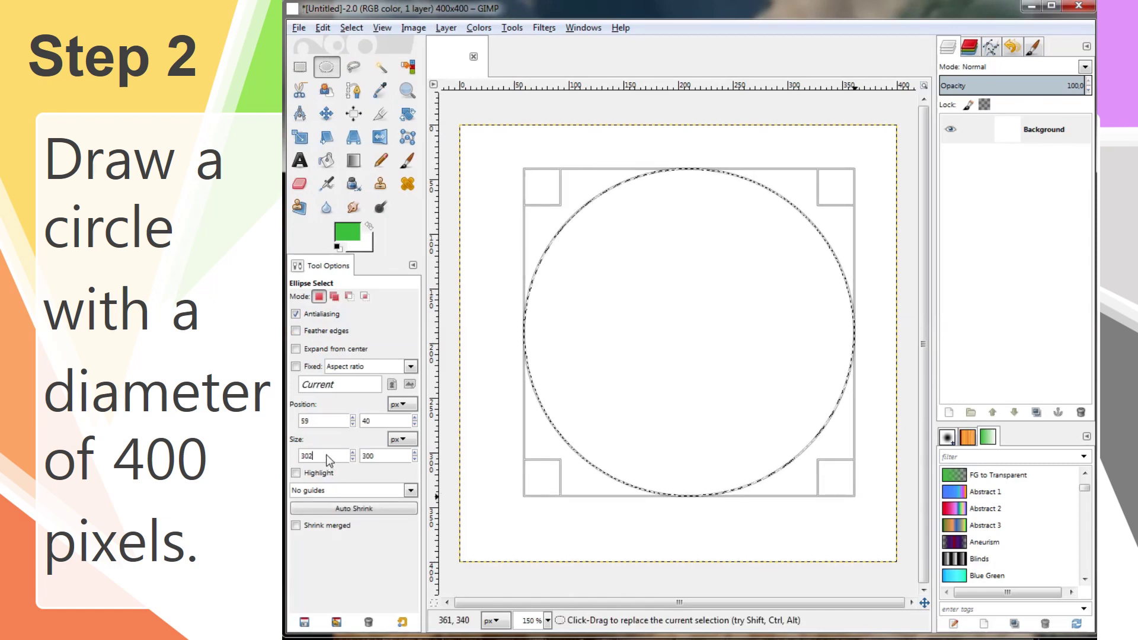
pyautogui.moveTo(329, 460); pyautogui.dragTo(300, 460)
pyautogui.write('400')
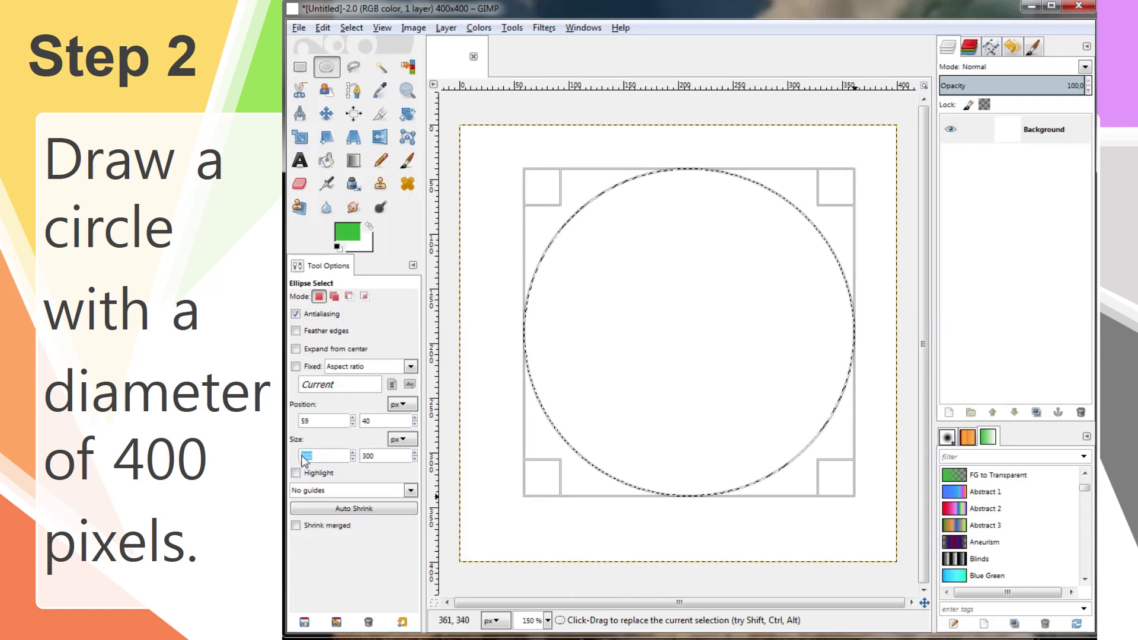
pyautogui.press('Tab')
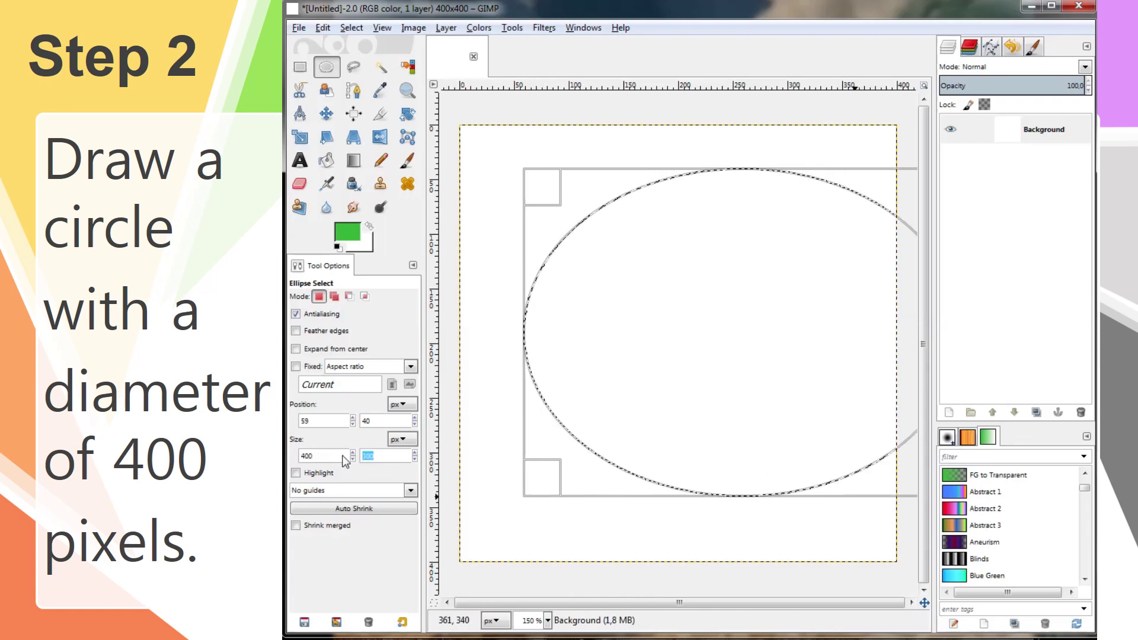
pyautogui.write('400')
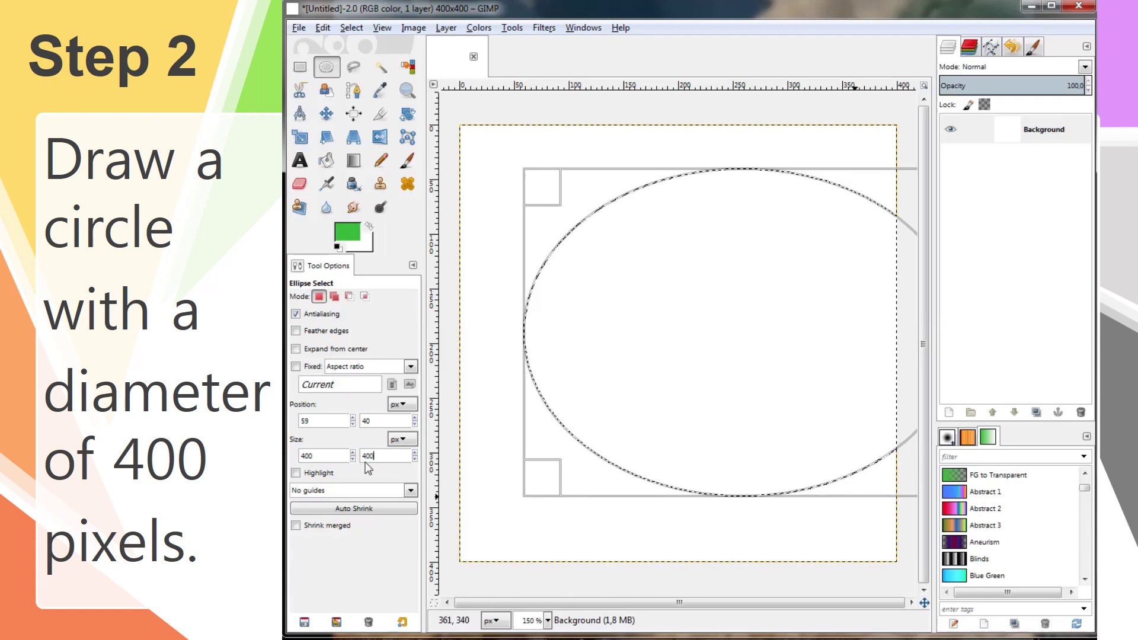
# Step: Position the circular selection at 0,0 so it touches all canvas edges
pyautogui.doubleClick(322, 418)
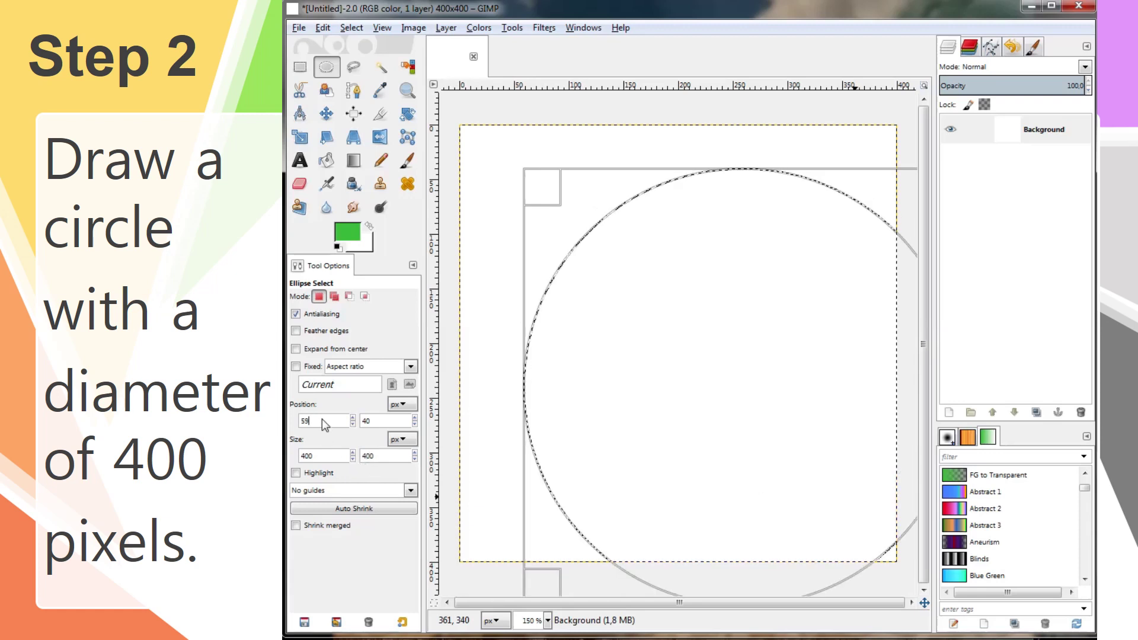
pyautogui.write('0')
pyautogui.press('Tab')
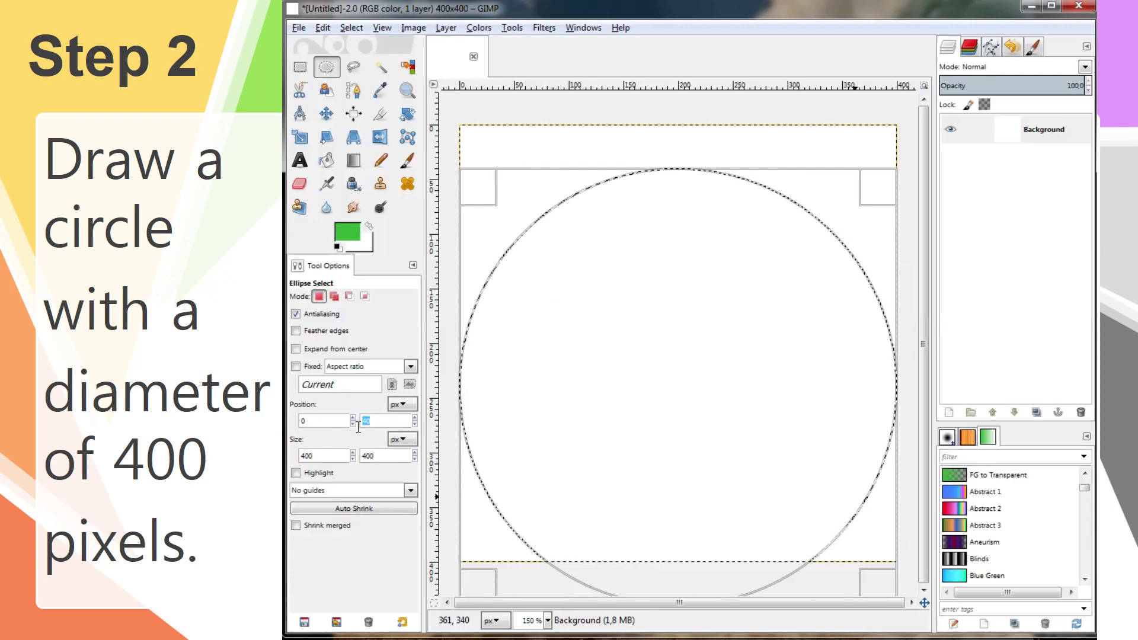
pyautogui.write('0')
pyautogui.click(327, 421)
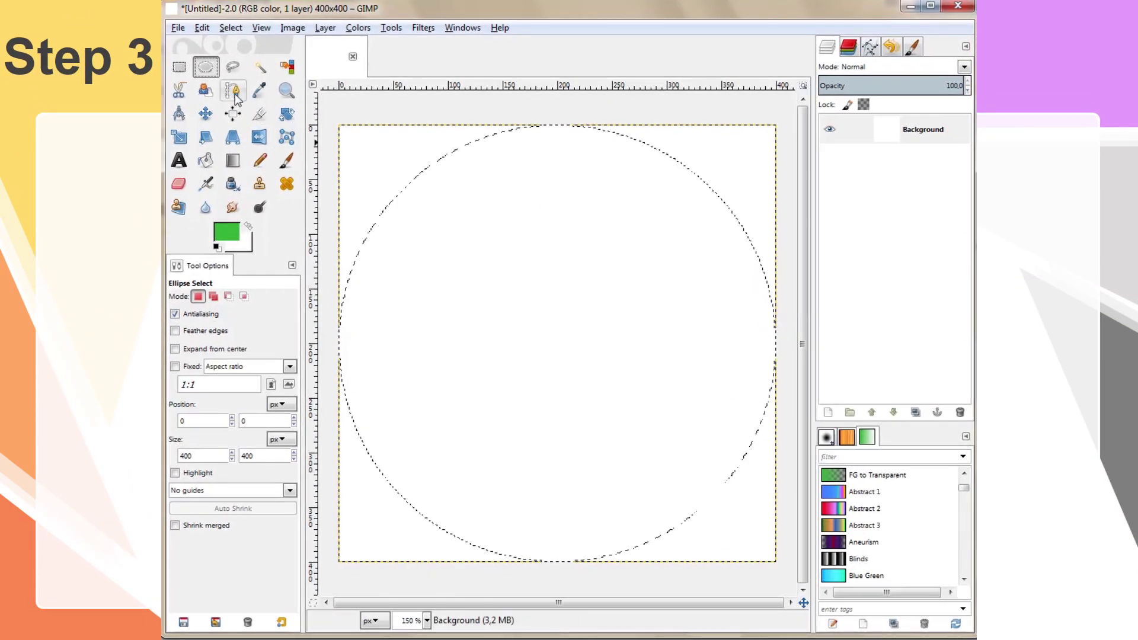
# Step: Draw a straight vertical path from the circle's top to its bottom
pyautogui.click(233, 92)
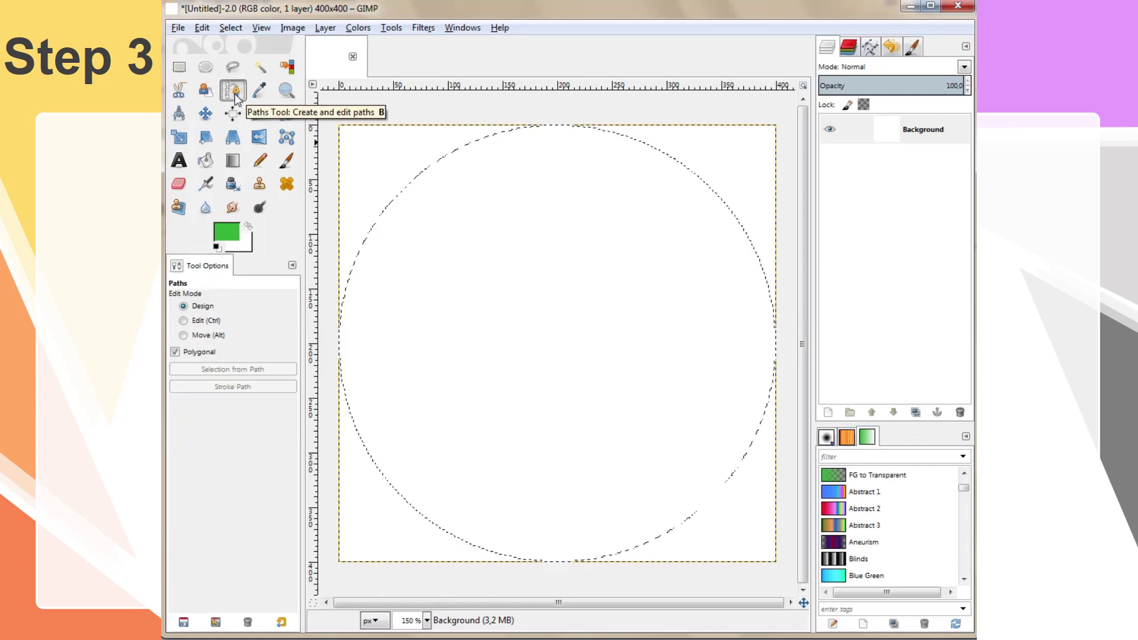
pyautogui.click(559, 125)
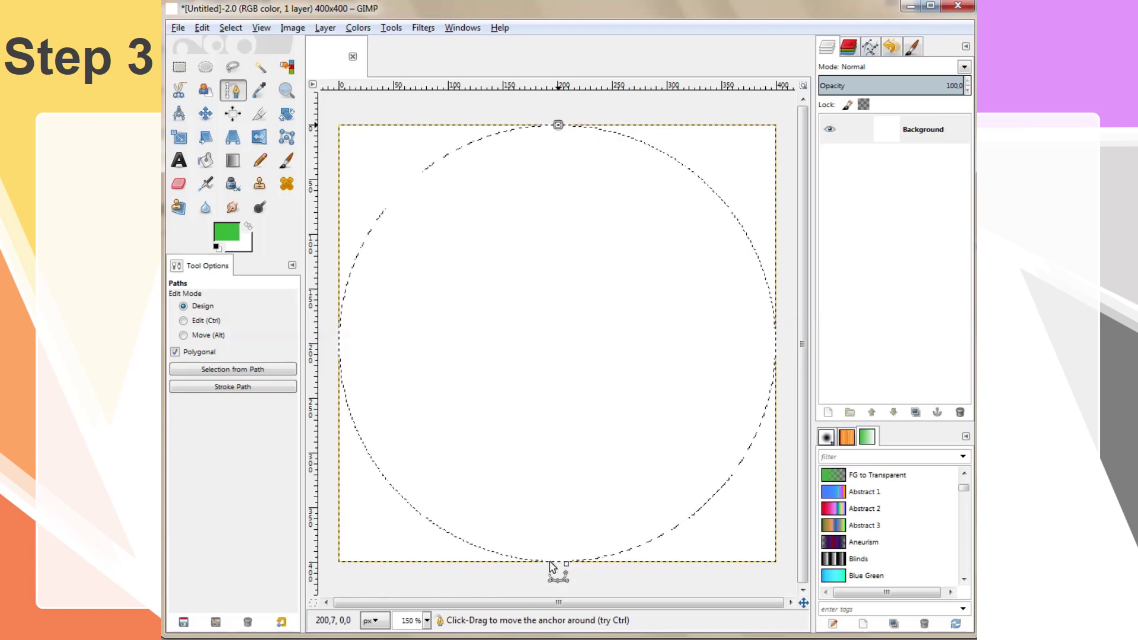
pyautogui.click(550, 561)
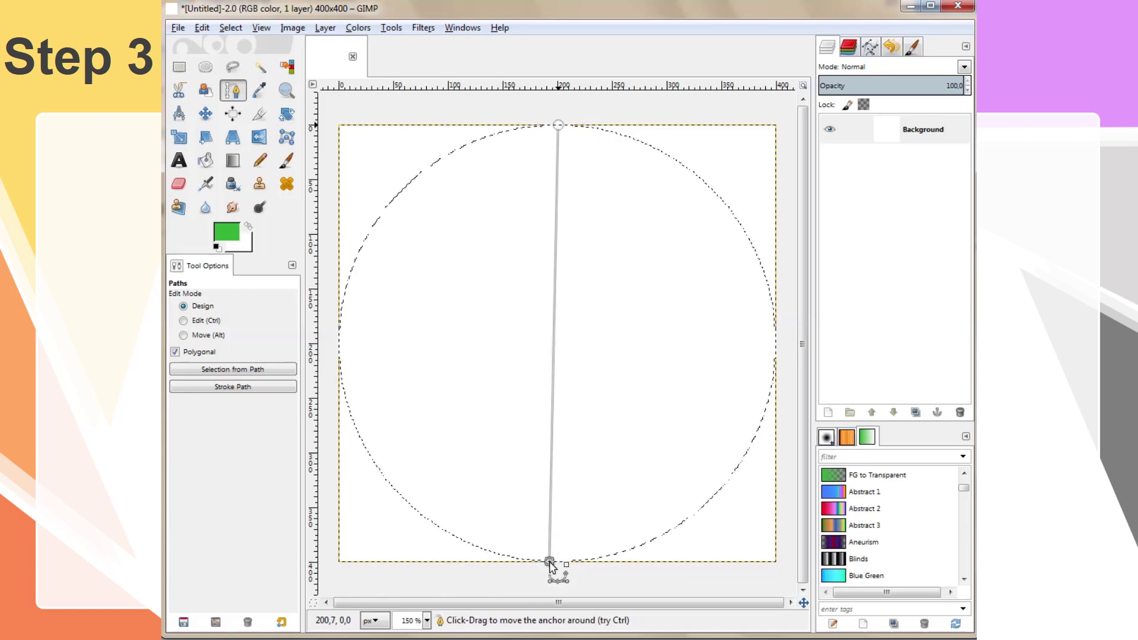
pyautogui.moveTo(550, 561); pyautogui.dragTo(558, 561)
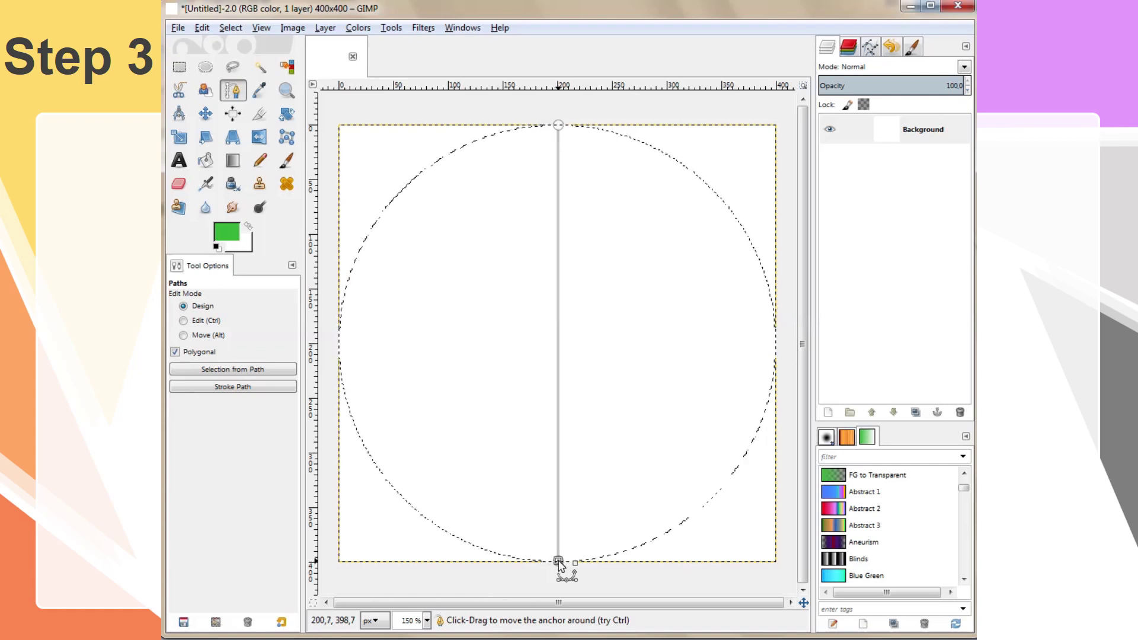
# Step: Stroke the vertical path using the Normal dots dash preset
pyautogui.click(240, 388)
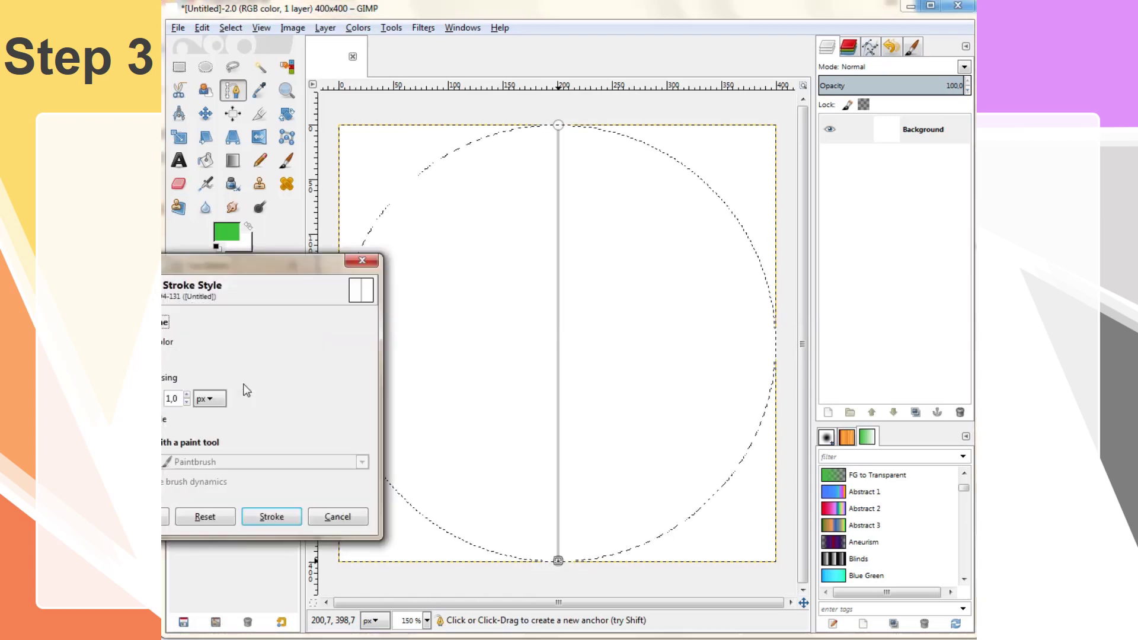
pyautogui.moveTo(261, 269)
pyautogui.mouseDown()
pyautogui.moveTo(429, 225)
pyautogui.moveTo(549, 151)
pyautogui.mouseUp()
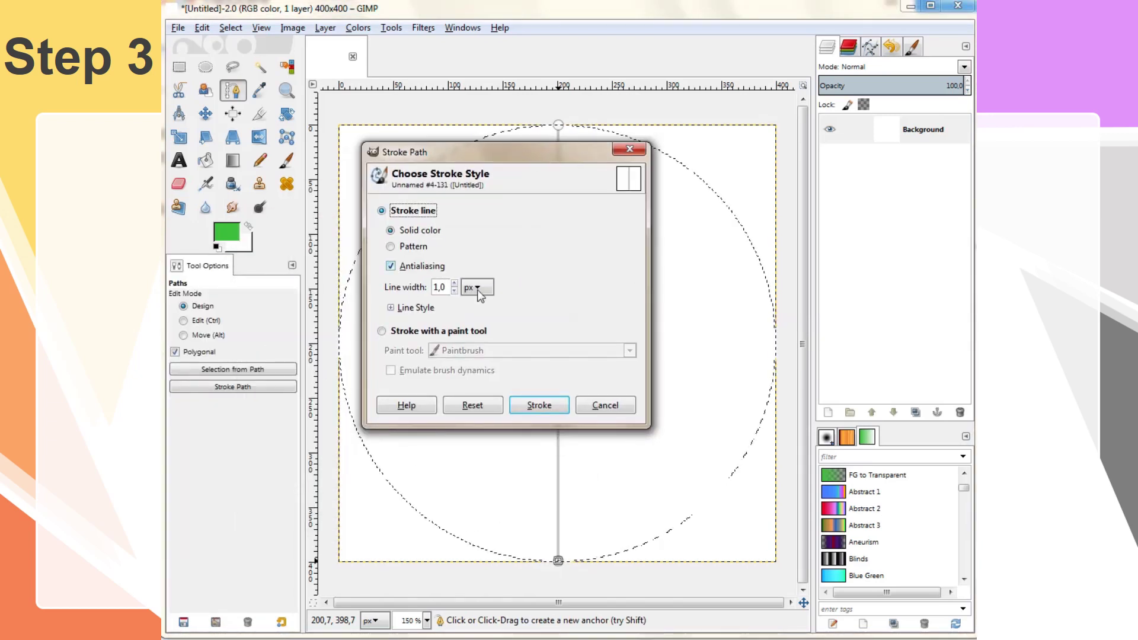
pyautogui.click(391, 307)
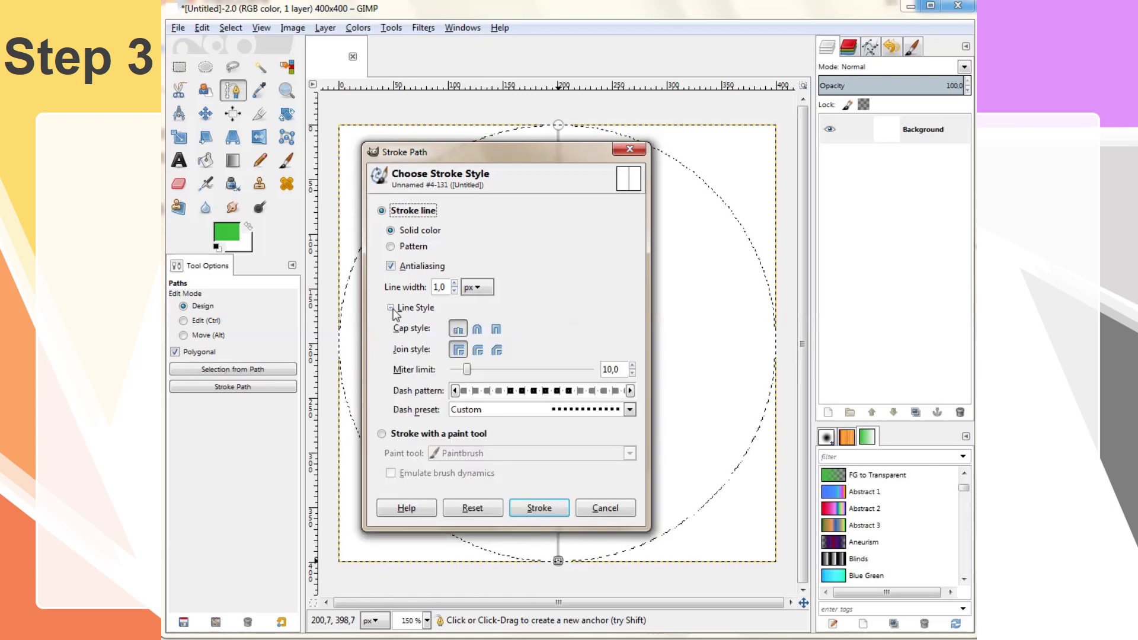
pyautogui.click(630, 410)
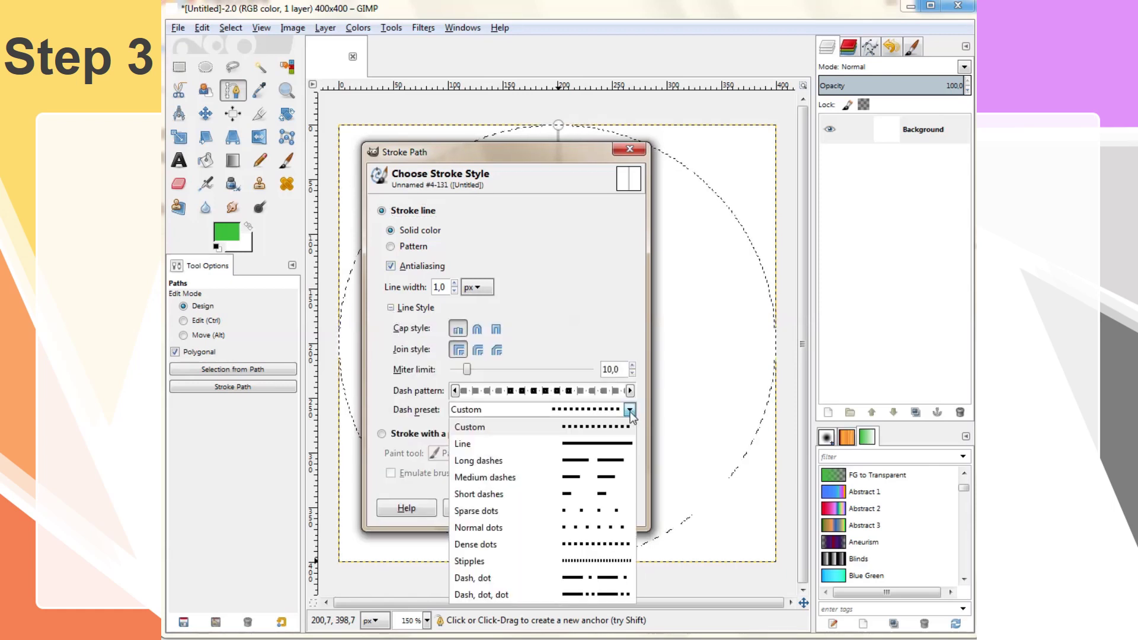
pyautogui.click(601, 527)
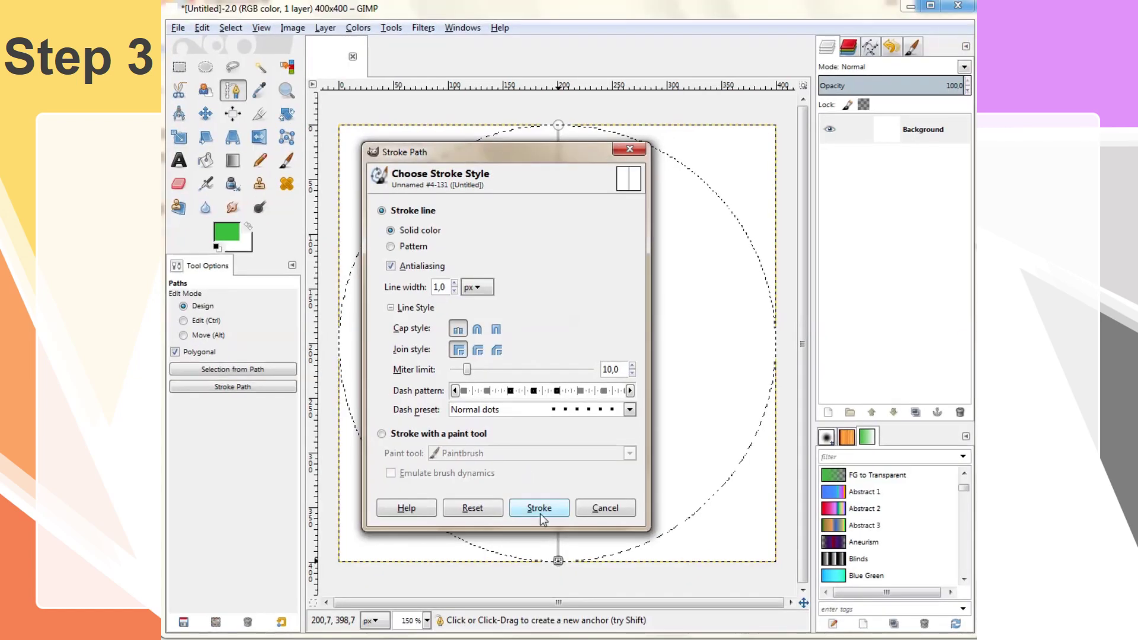
pyautogui.click(541, 511)
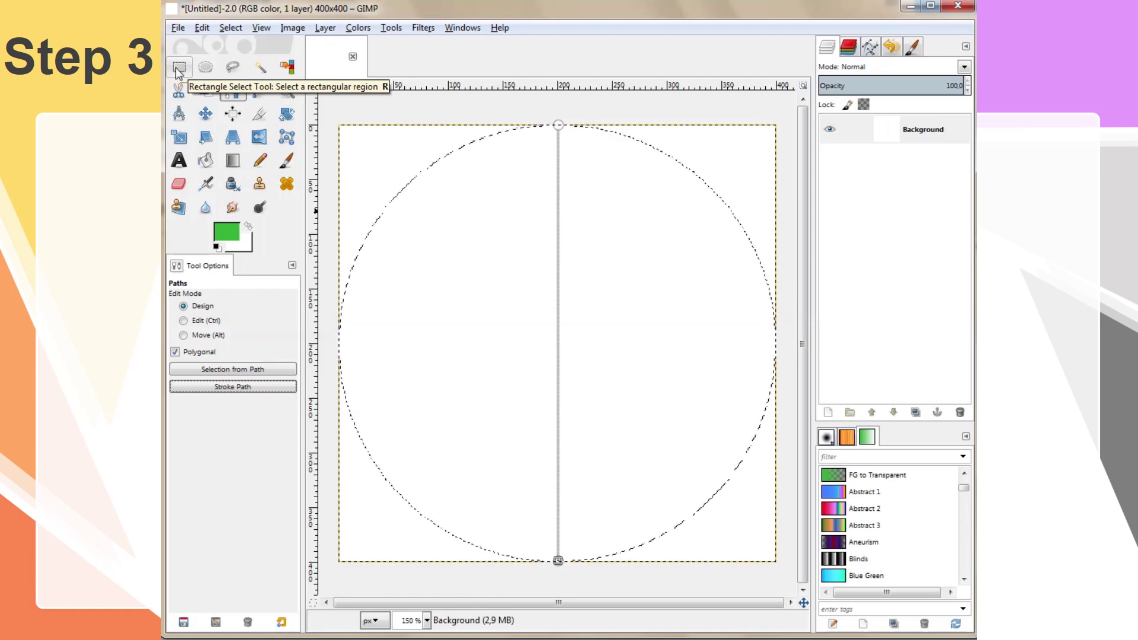
# Step: Draw a level horizontal path from the circle's left edge to its right edge
pyautogui.click(178, 68)
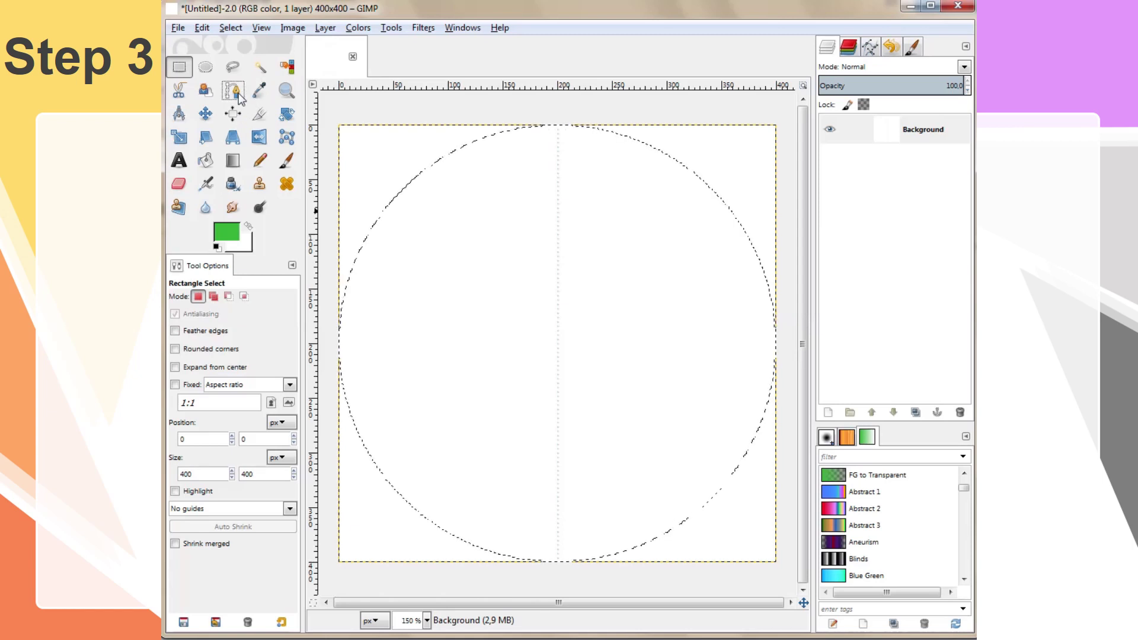
pyautogui.click(233, 92)
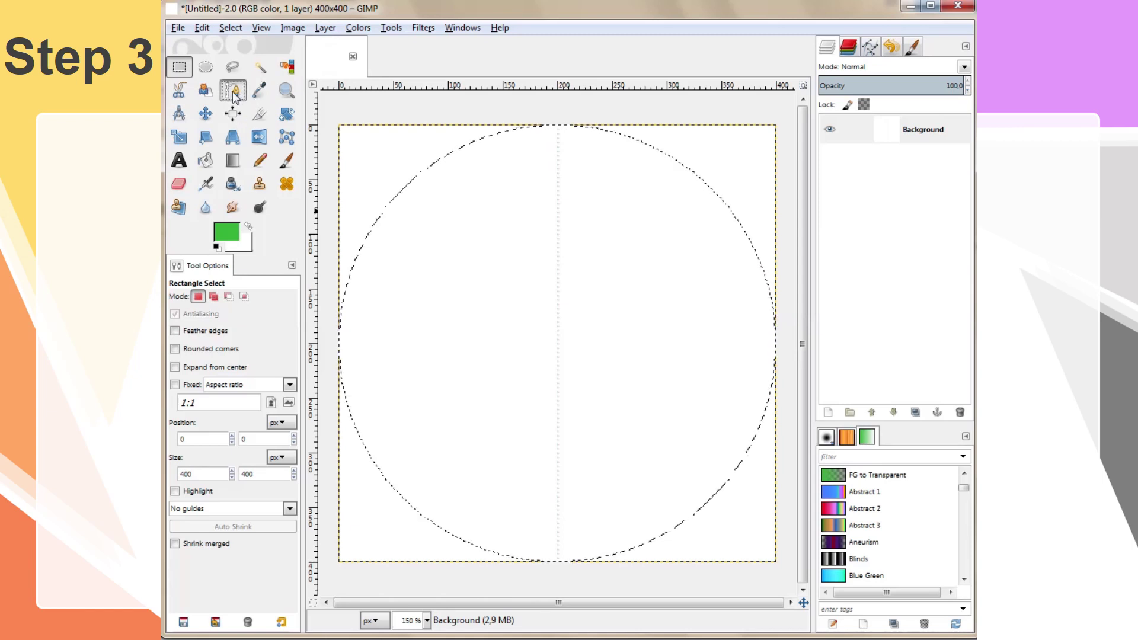
pyautogui.click(340, 344)
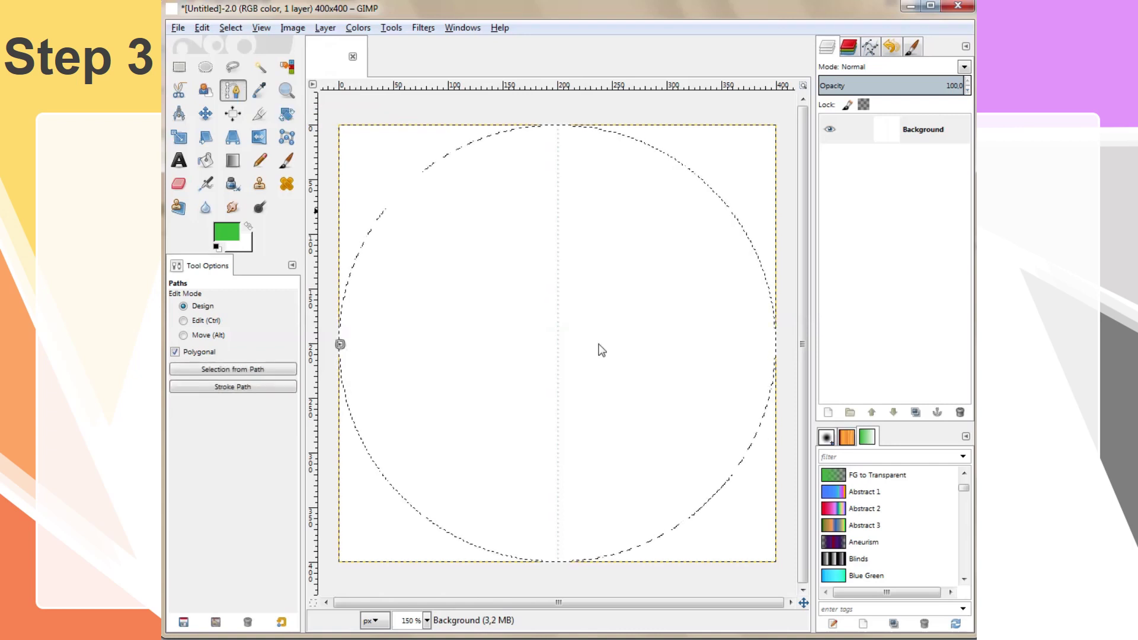
pyautogui.click(776, 338)
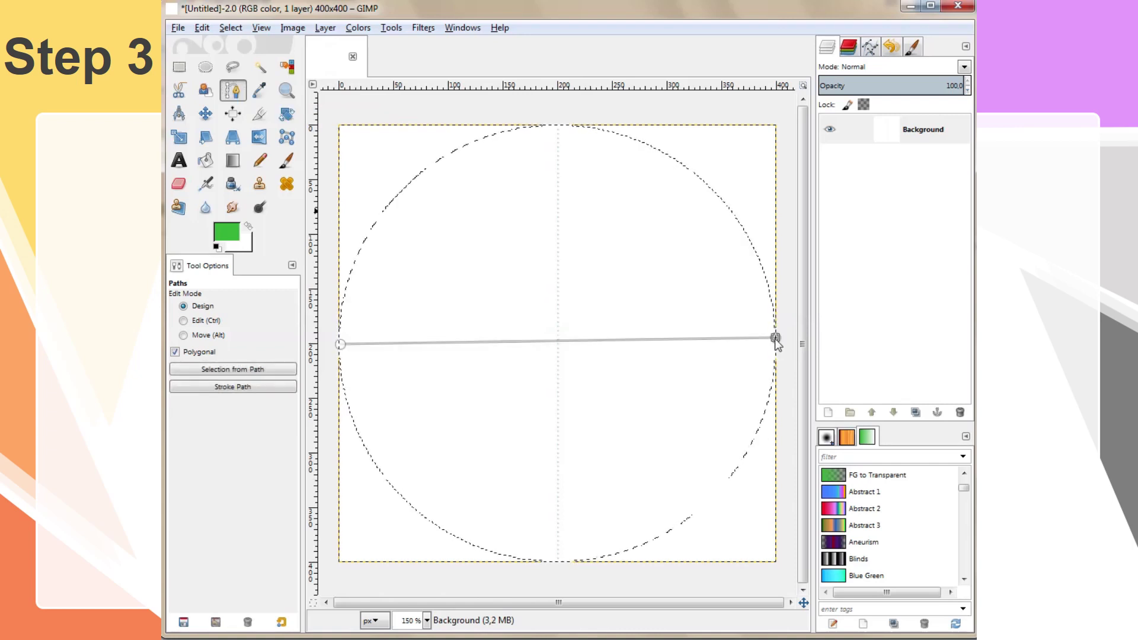
pyautogui.moveTo(775, 339); pyautogui.dragTo(776, 346)
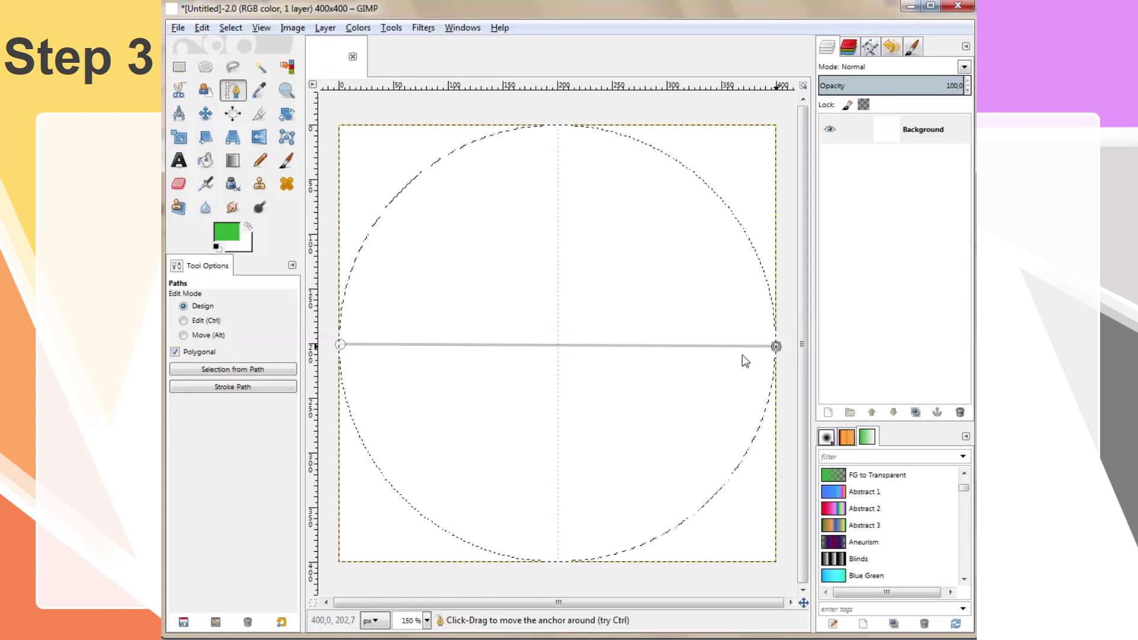
# Step: Stroke the horizontal path using the Normal dots dash preset
pyautogui.click(219, 386)
pyautogui.moveTo(242, 262)
pyautogui.mouseDown()
pyautogui.moveTo(625, 91)
pyautogui.moveTo(773, 121)
pyautogui.mouseUp()
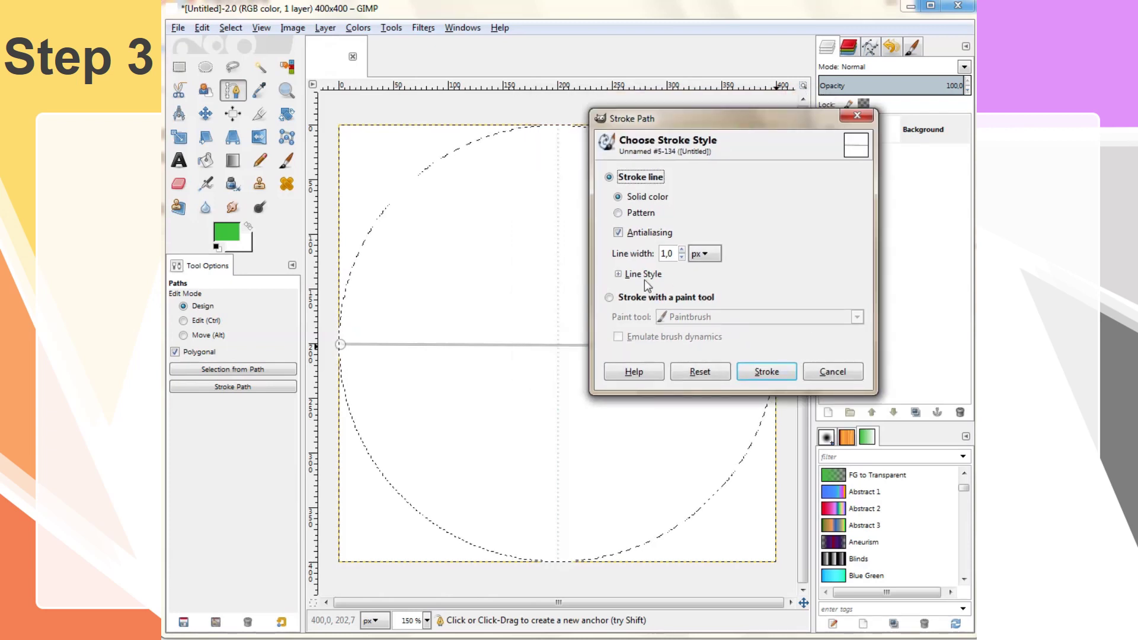
pyautogui.click(621, 275)
pyautogui.click(857, 377)
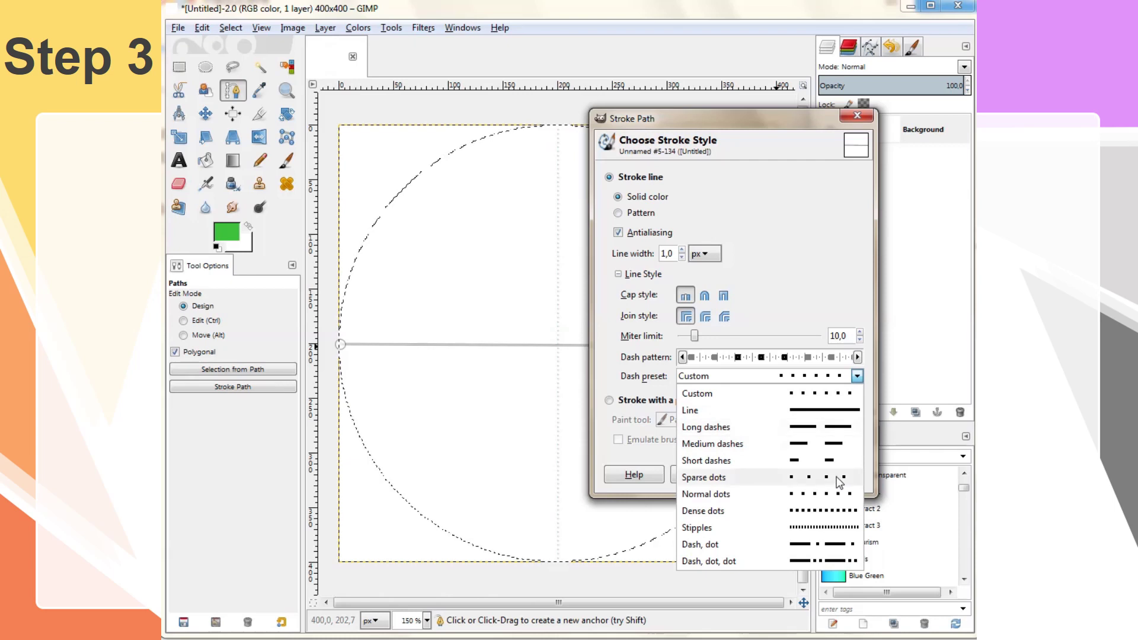
pyautogui.click(839, 495)
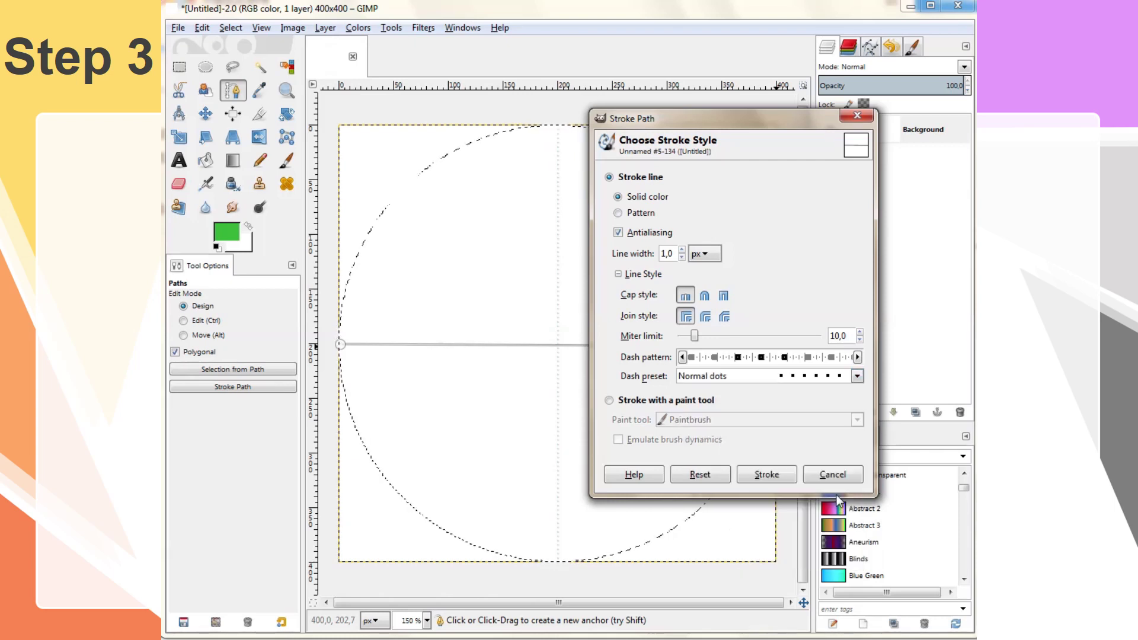
pyautogui.click(777, 481)
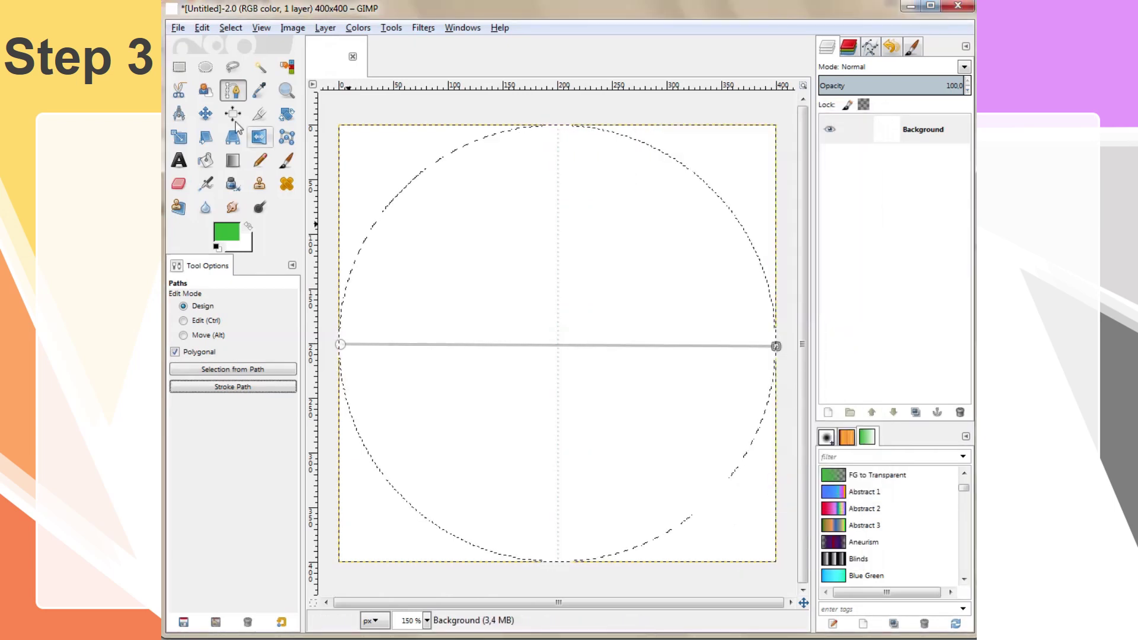
pyautogui.click(179, 67)
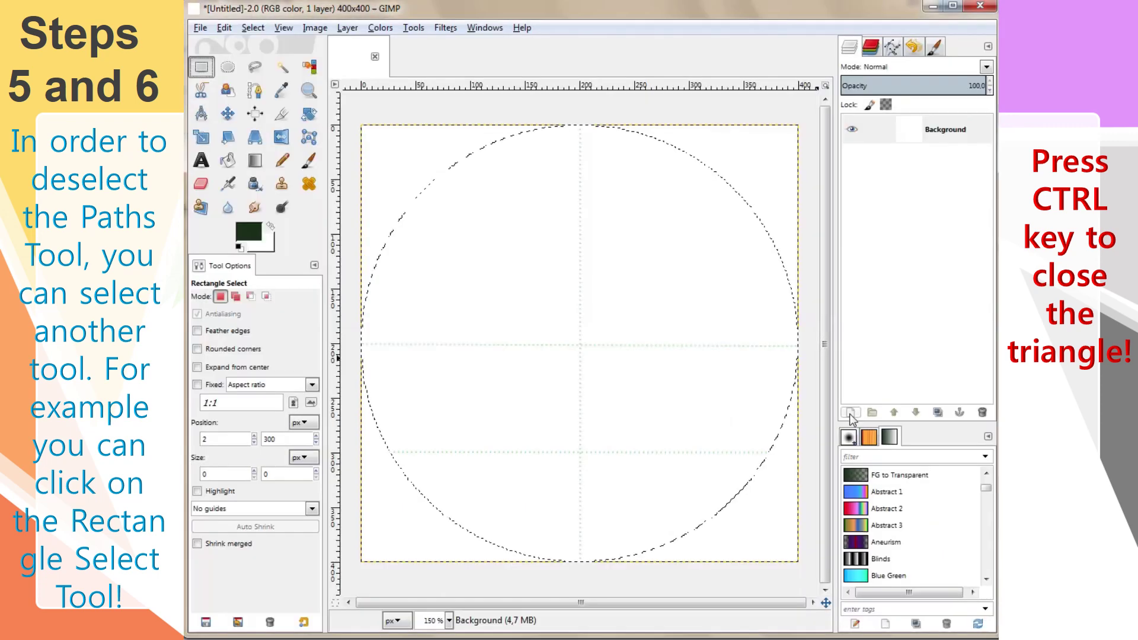
# Step: Add a transparent layer and draw a closed triangular path through three points on the circle
pyautogui.click(851, 413)
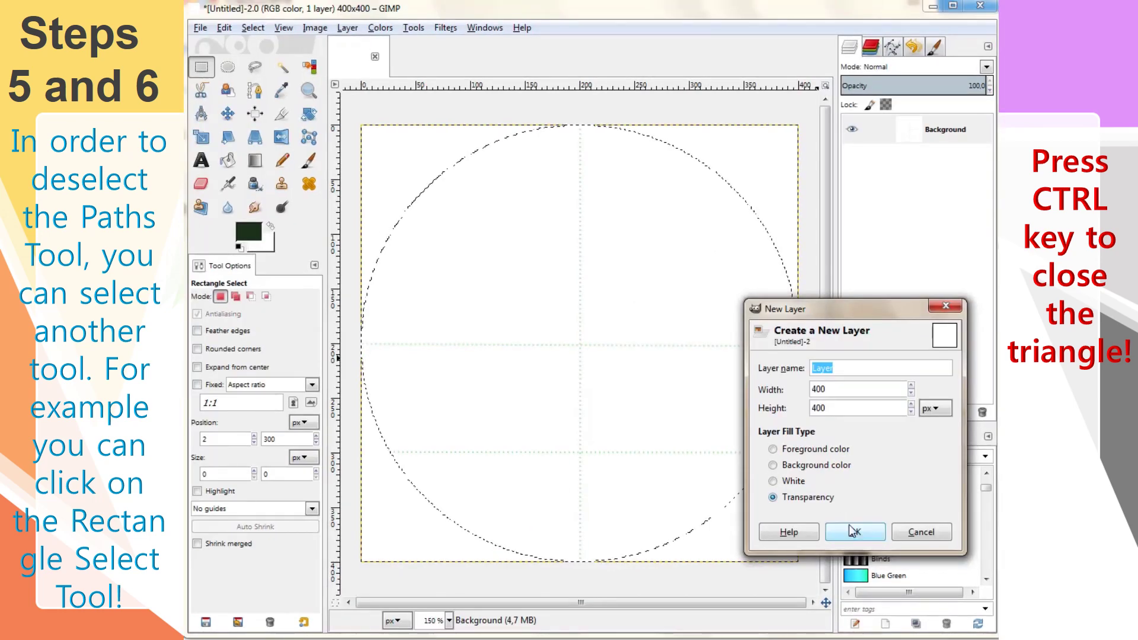
pyautogui.click(851, 531)
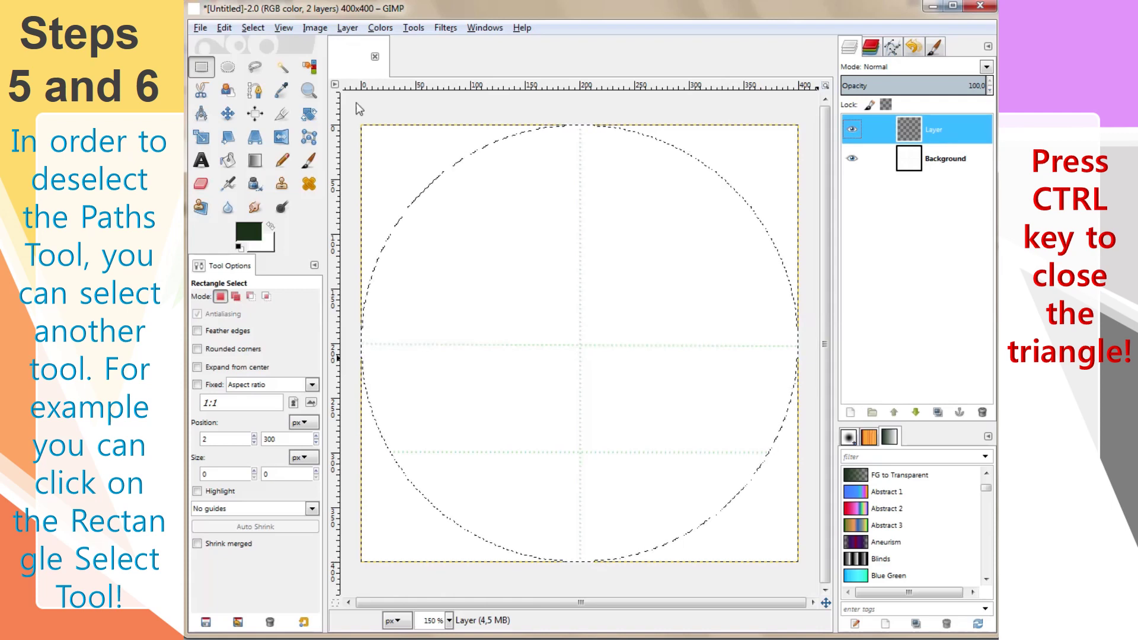
pyautogui.click(257, 92)
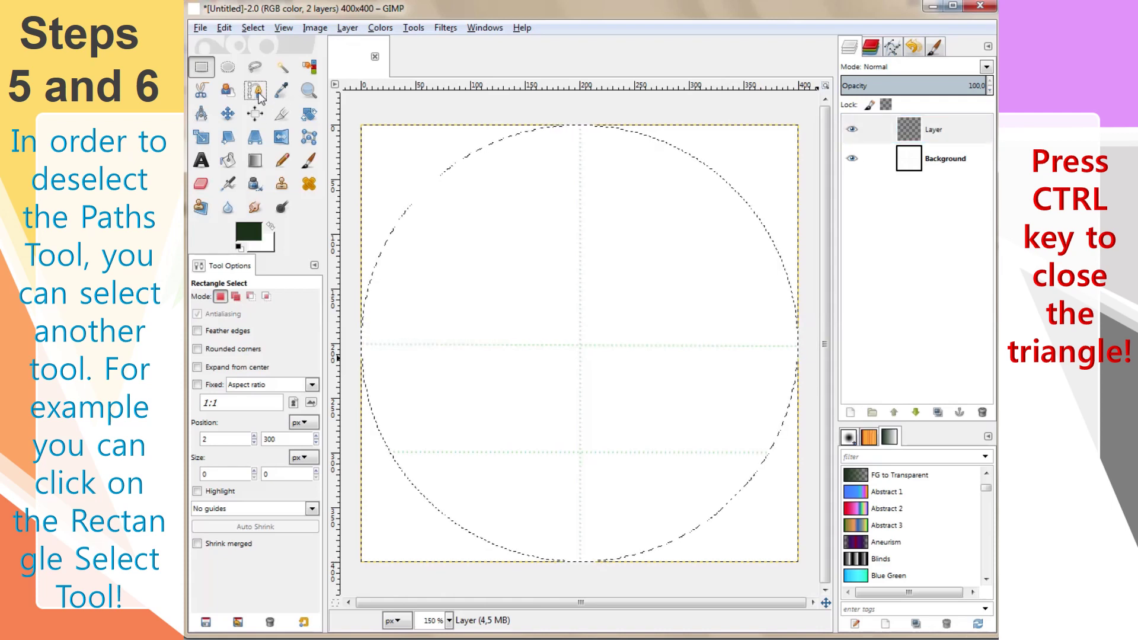
pyautogui.click(259, 96)
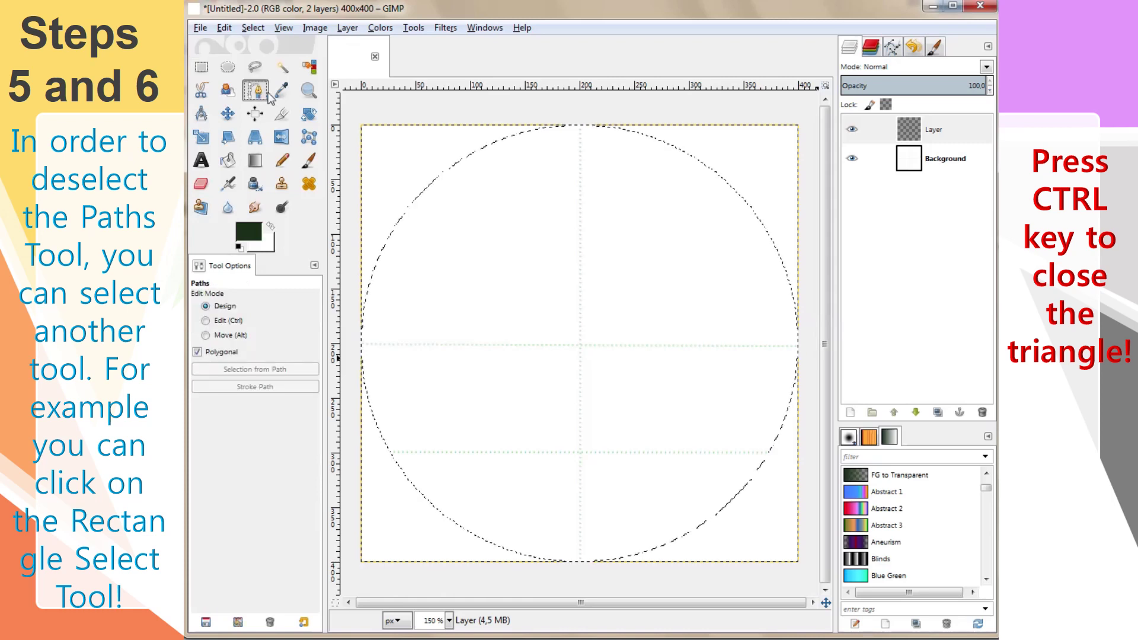
pyautogui.click(579, 125)
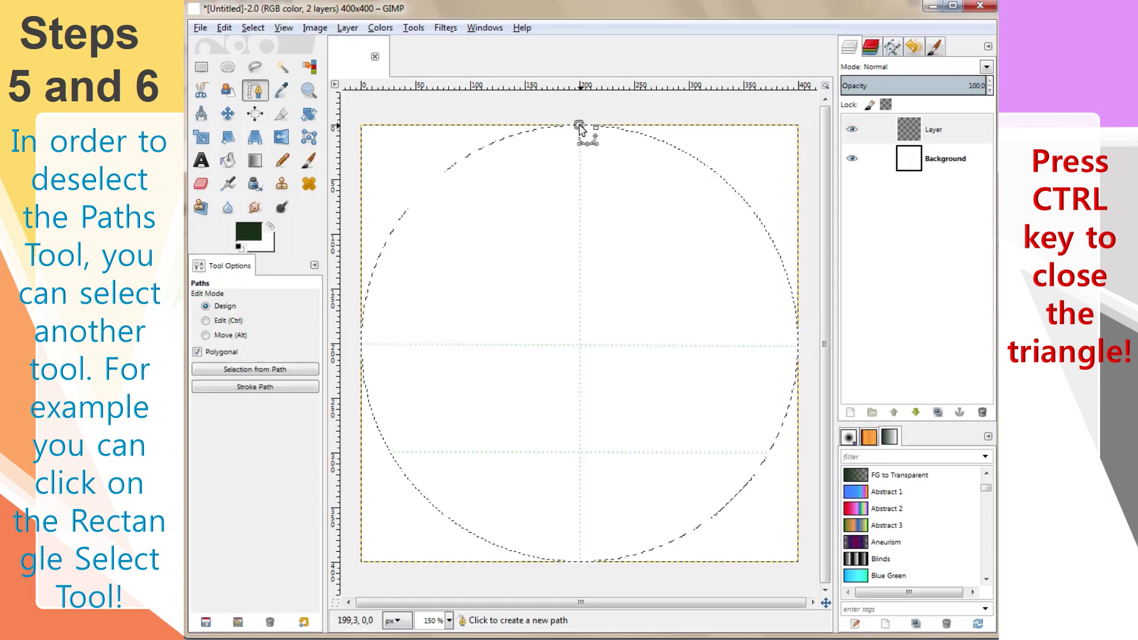
pyautogui.click(391, 452)
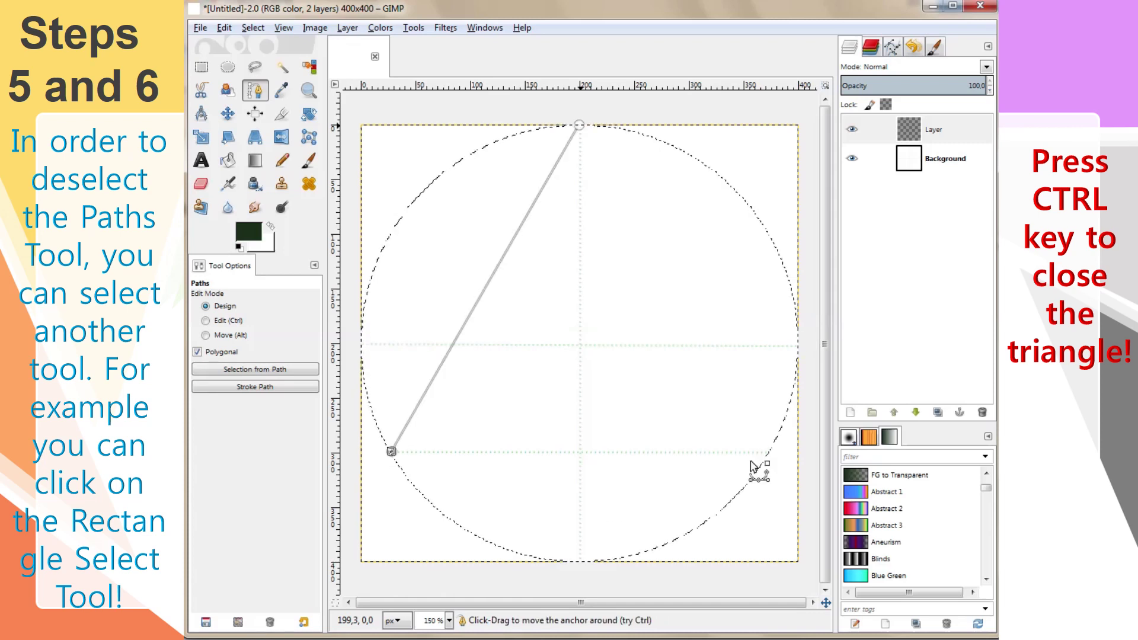
pyautogui.click(766, 452)
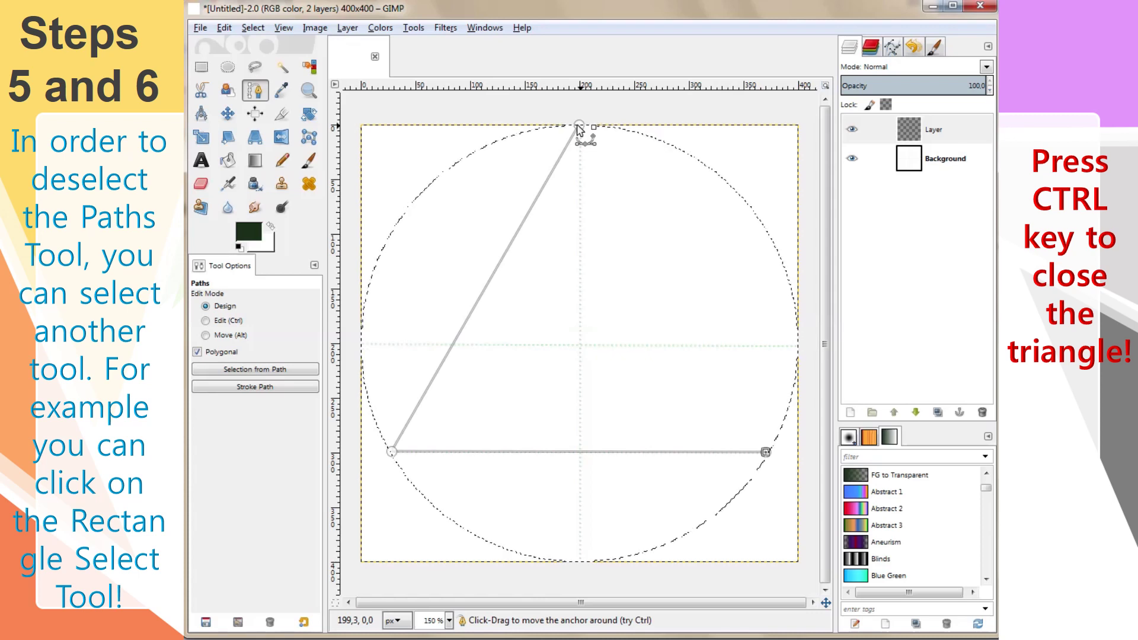
pyautogui.keyDown('ctrl'); pyautogui.click(579, 126); pyautogui.keyUp('ctrl')
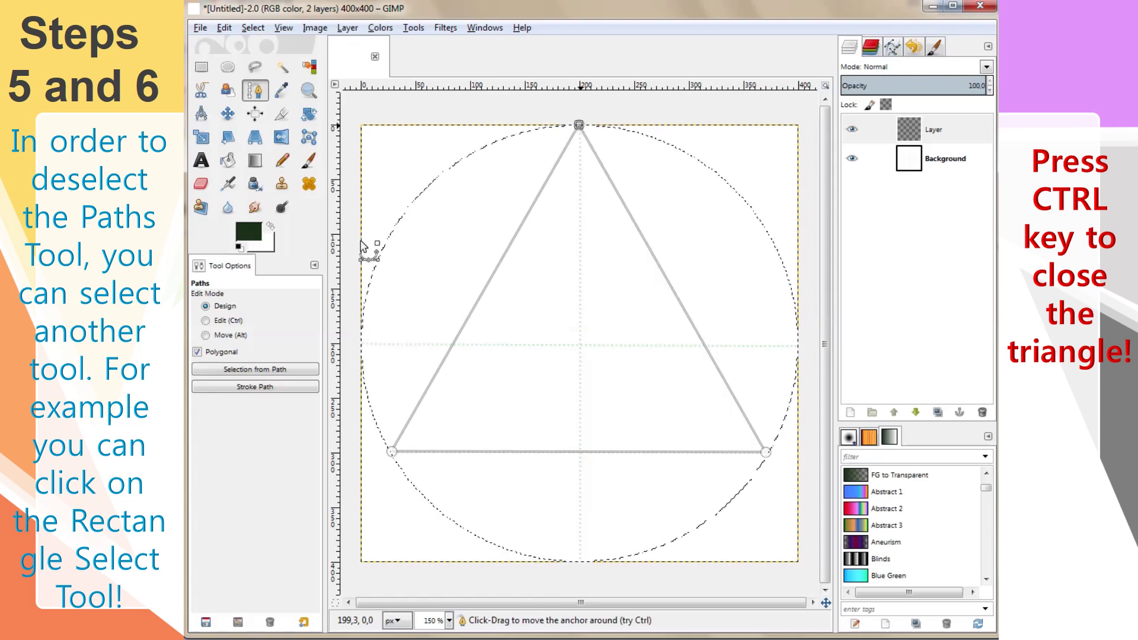
# Step: Set the foreground colour to green 1e5e2c
pyautogui.click(249, 234)
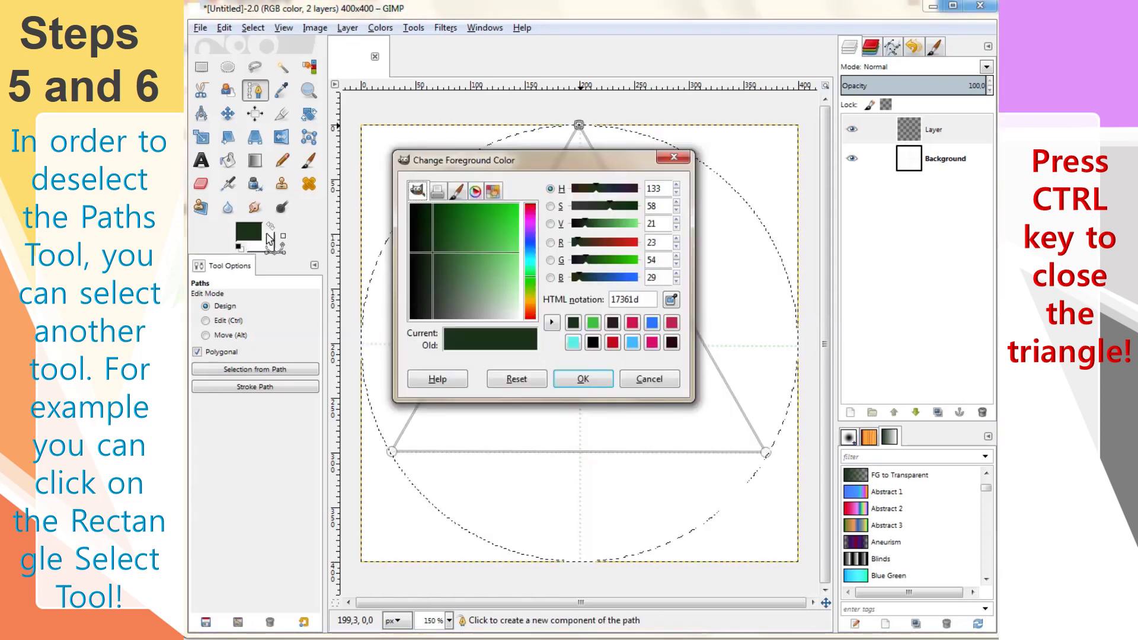
pyautogui.moveTo(433, 252); pyautogui.dragTo(450, 240)
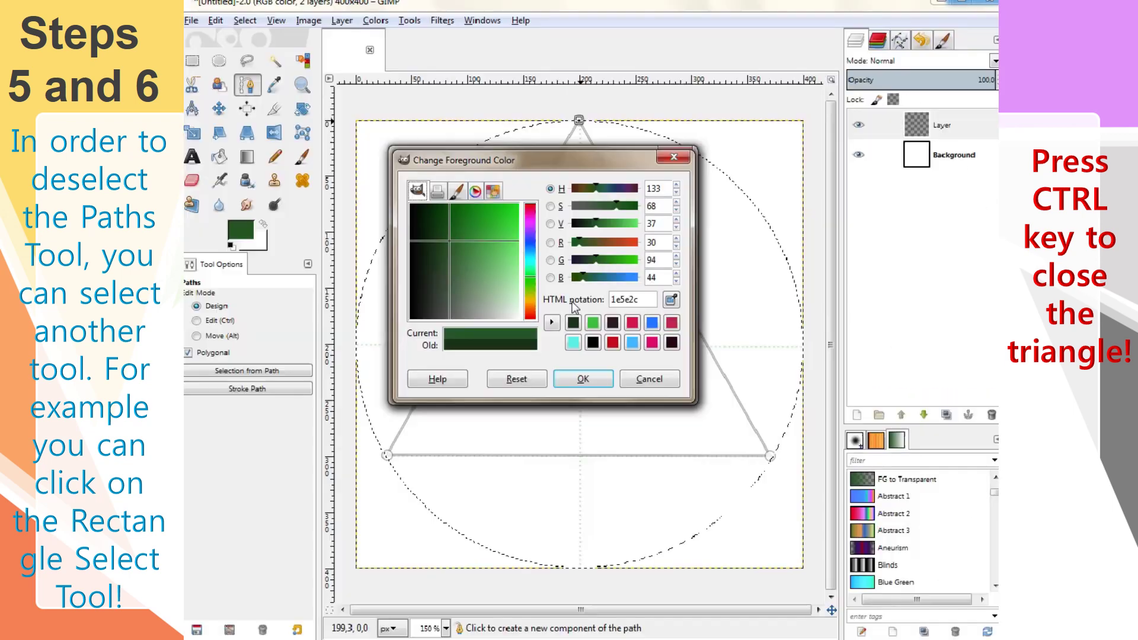
pyautogui.click(583, 379)
pyautogui.press('ctrl')
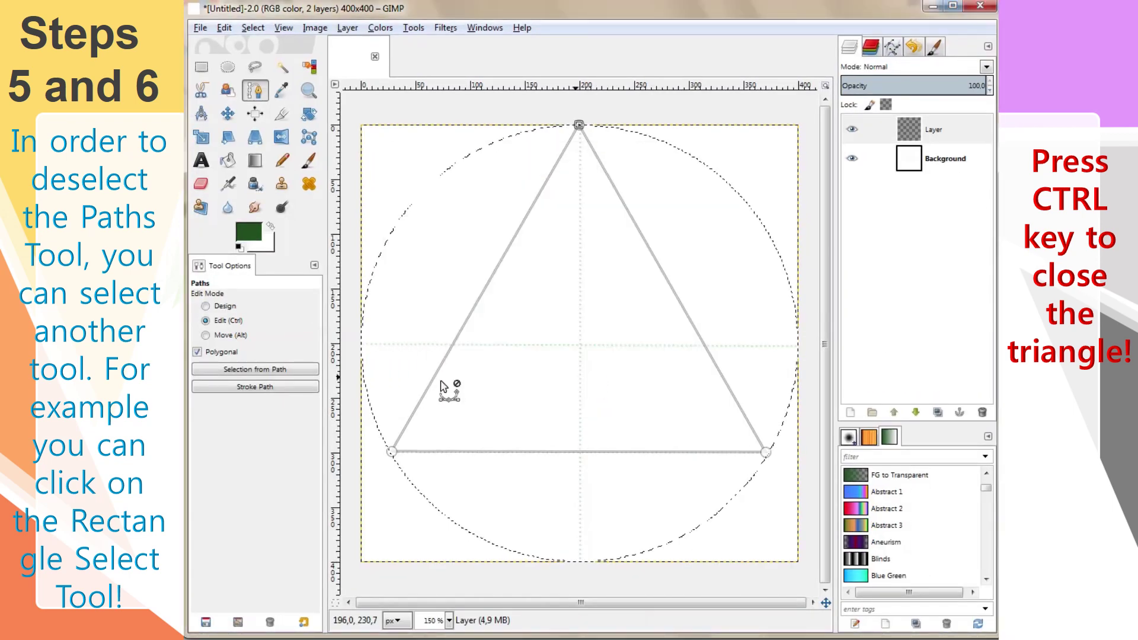
# Step: Stroke the triangle path with a solid 3 px line using the Line dash preset
pyautogui.click(272, 387)
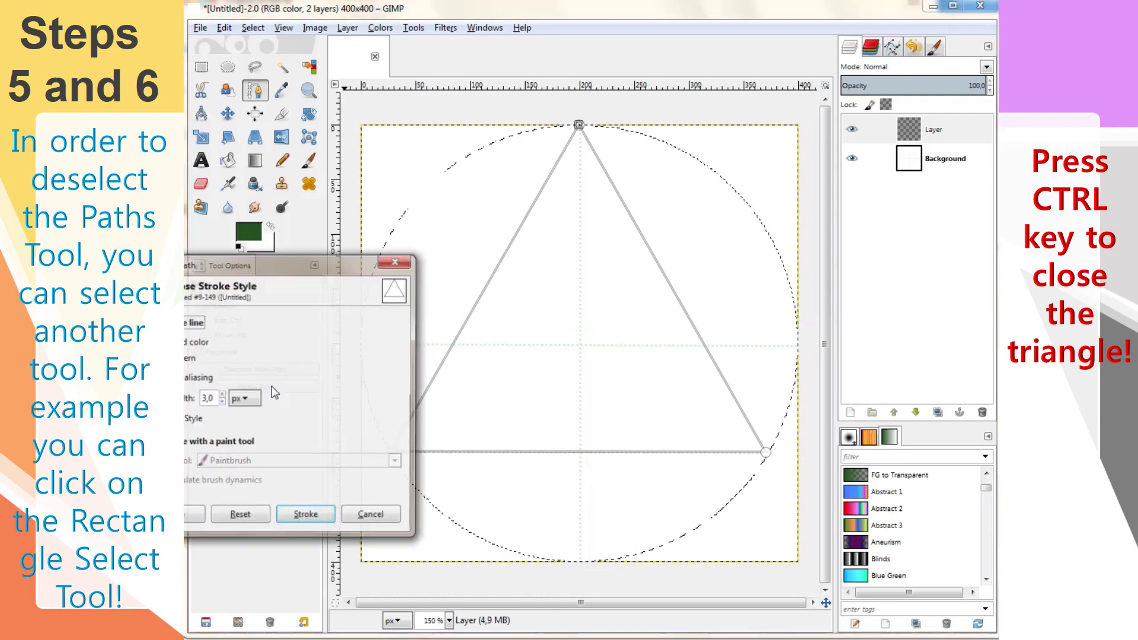
pyautogui.moveTo(379, 255); pyautogui.dragTo(452, 234)
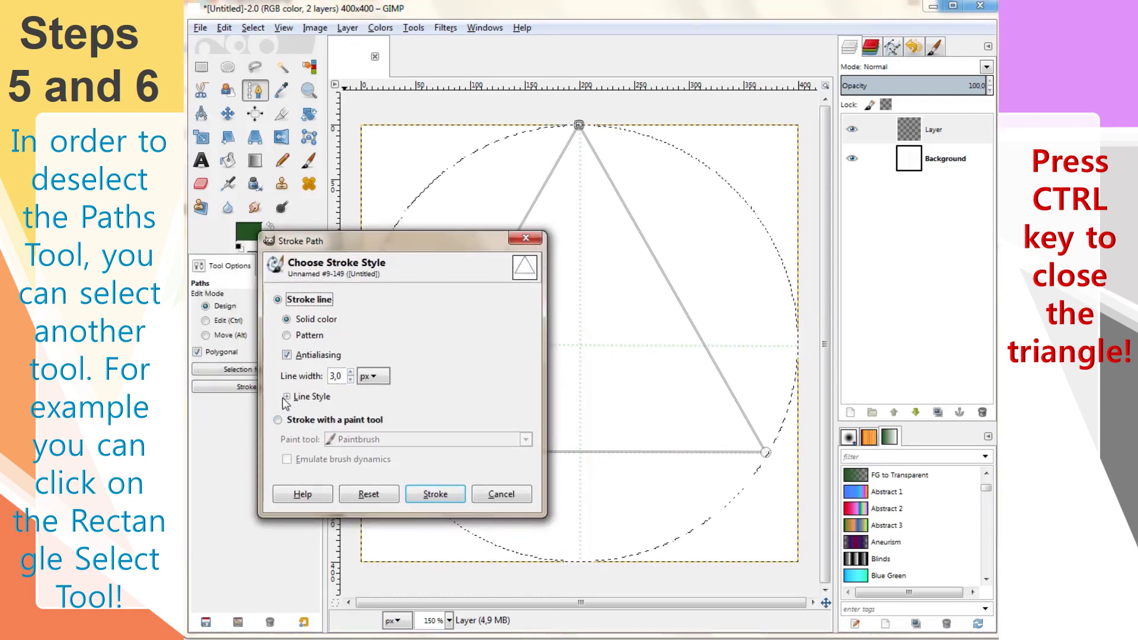
pyautogui.moveTo(375, 239); pyautogui.dragTo(439, 102)
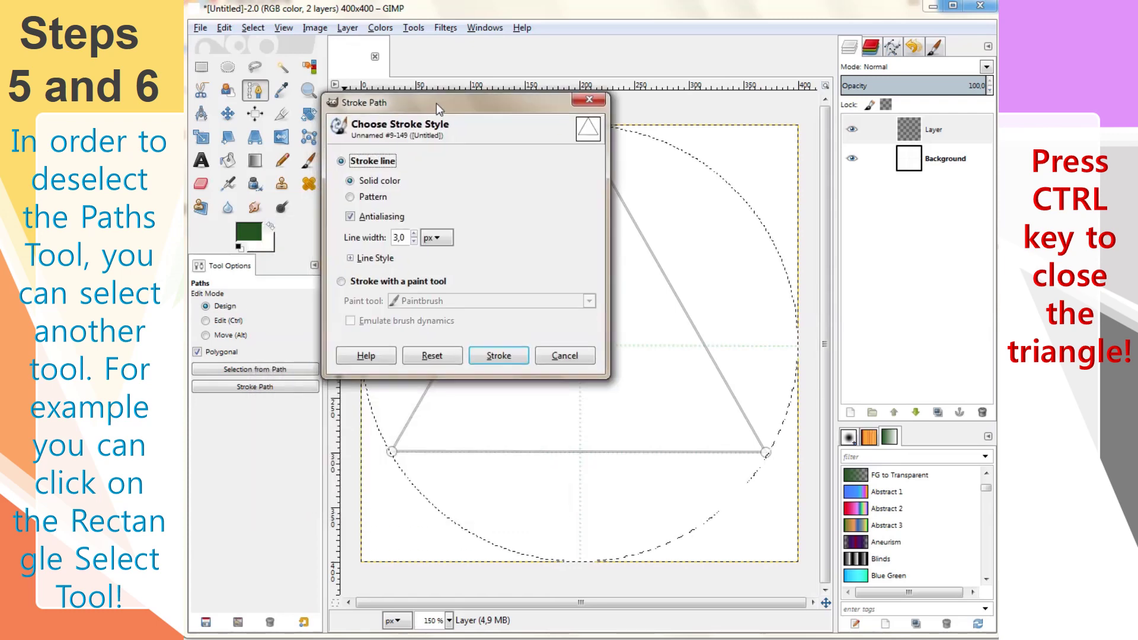
pyautogui.click(350, 259)
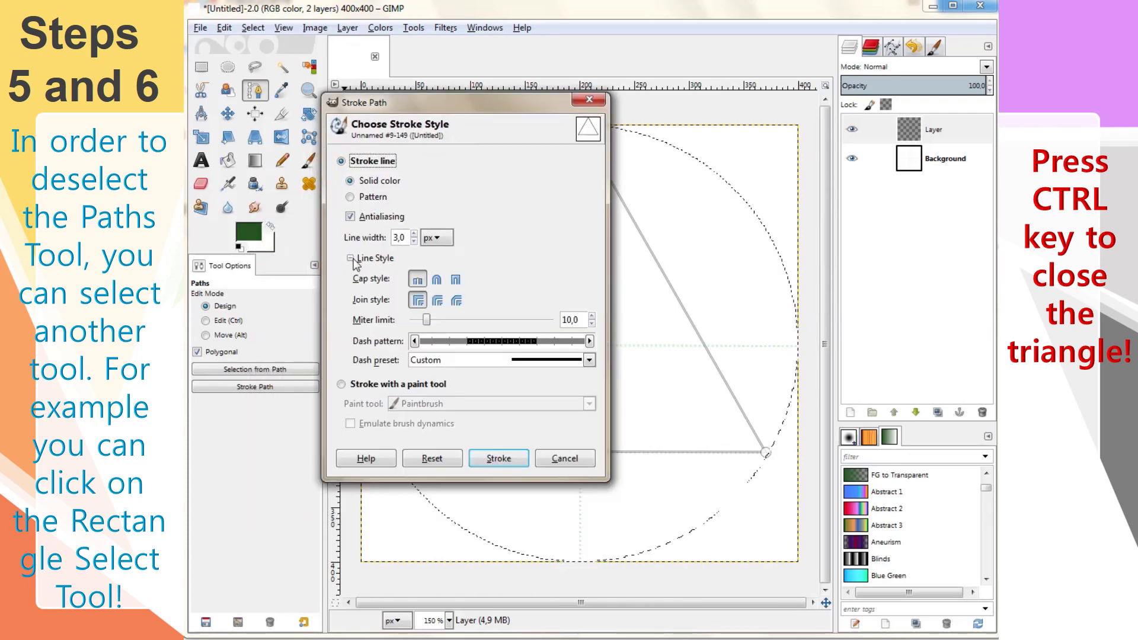
pyautogui.click(590, 361)
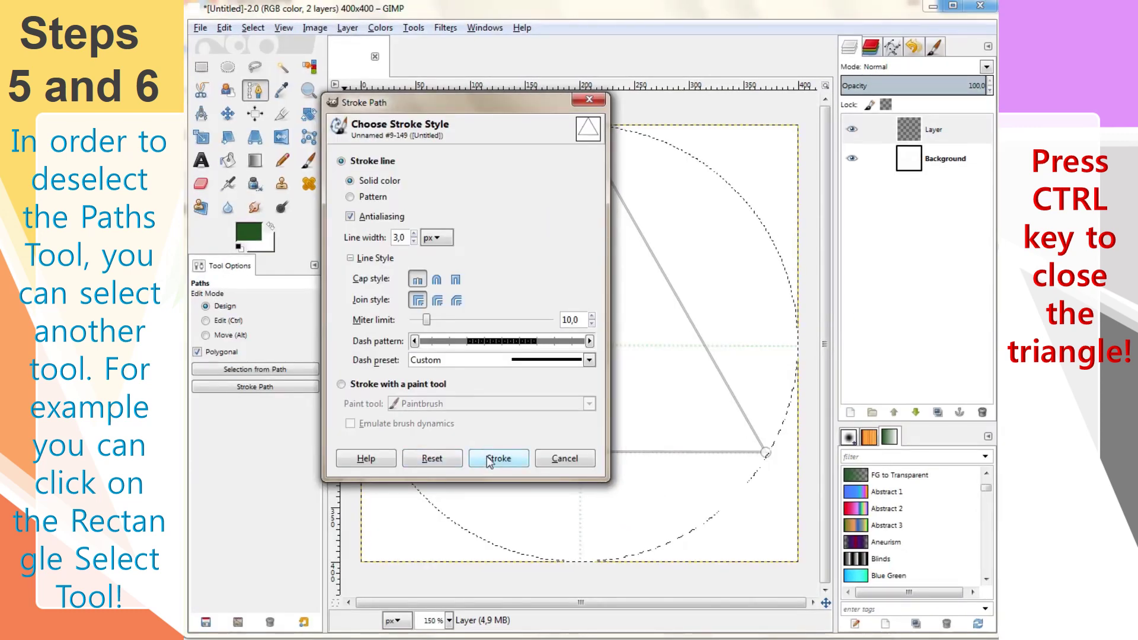
pyautogui.click(486, 457)
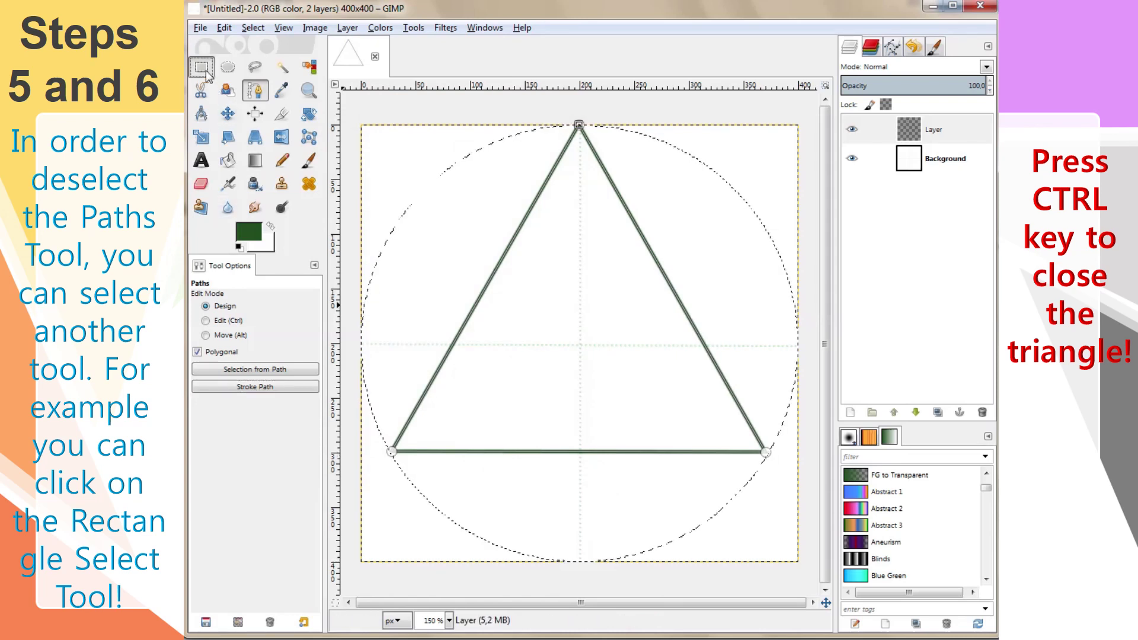
# Step: Delete the white Background layer and clear the selection with Select > None
pyautogui.click(205, 70)
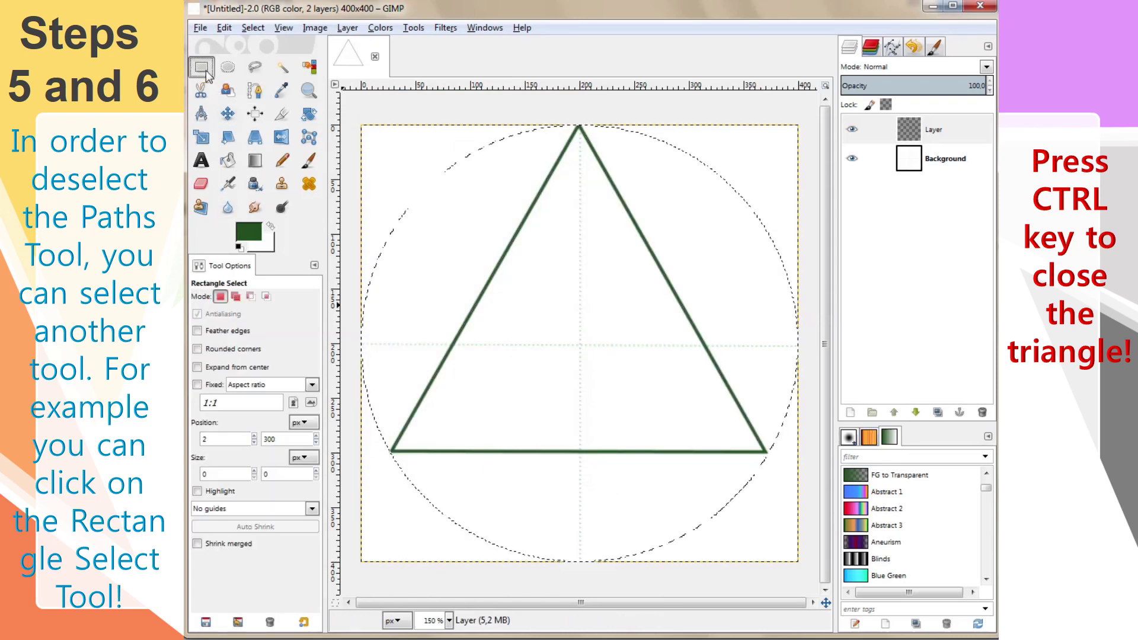
pyautogui.click(951, 166)
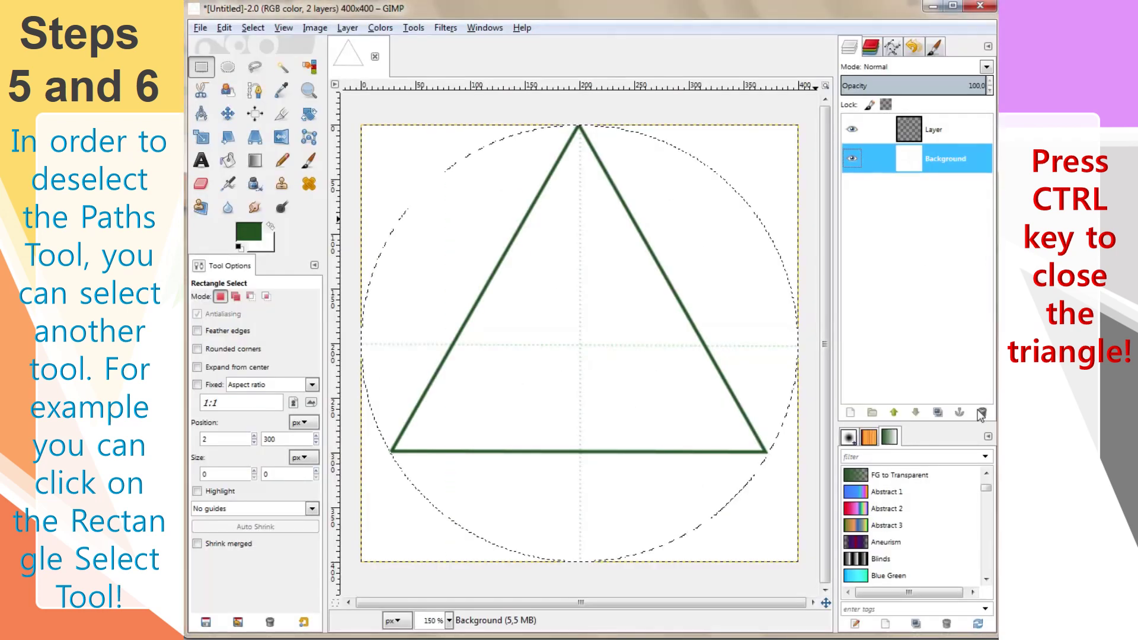
pyautogui.click(982, 413)
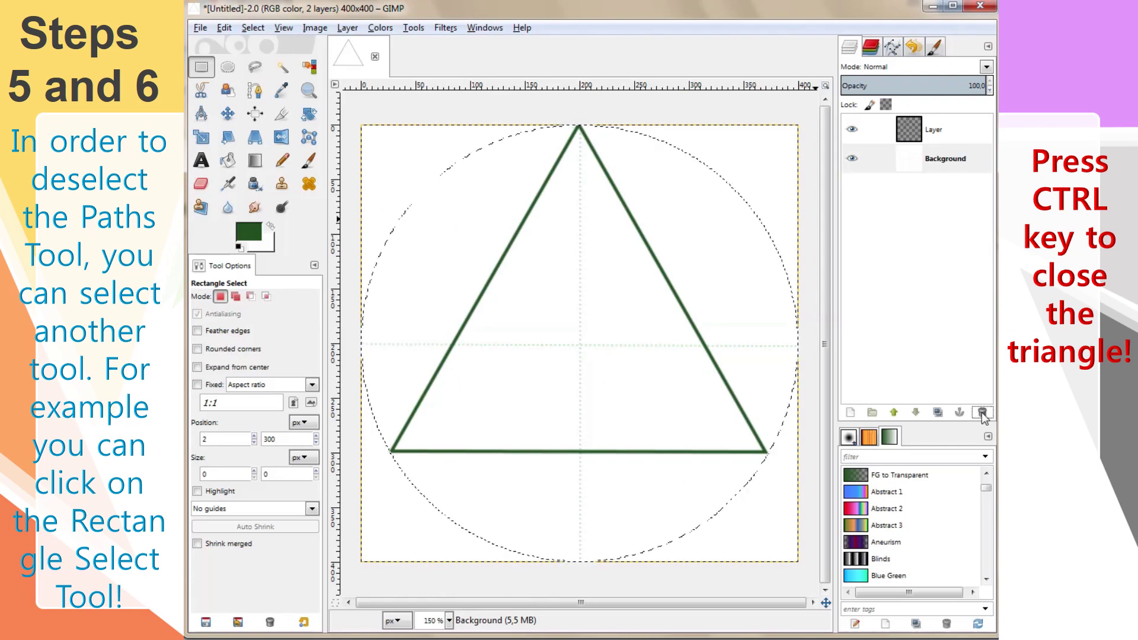
pyautogui.click(982, 413)
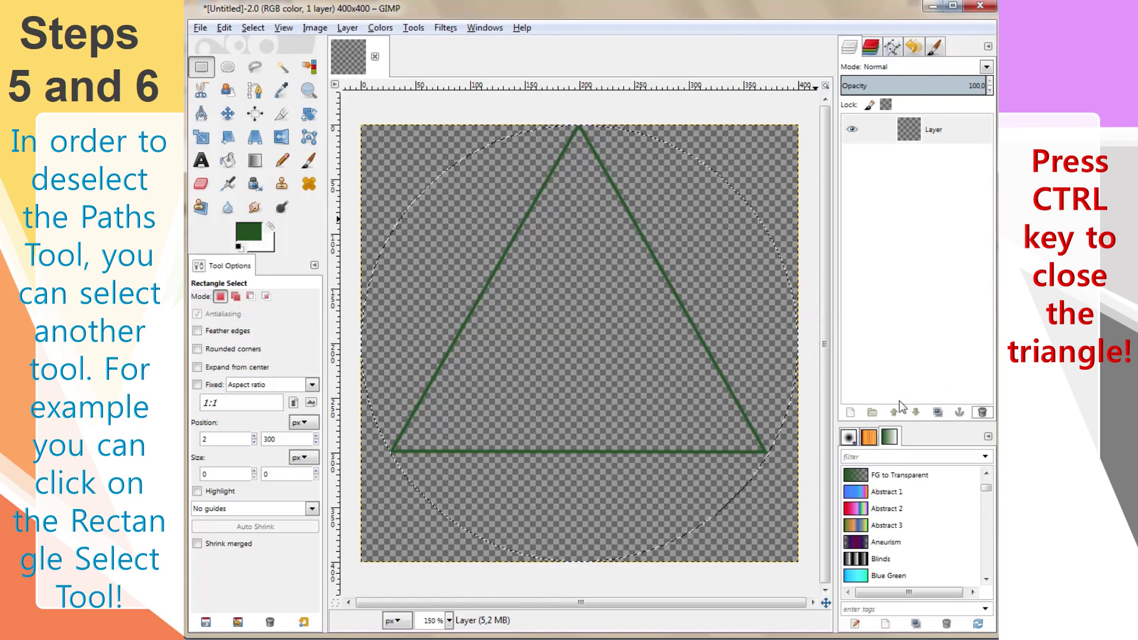
pyautogui.click(245, 31)
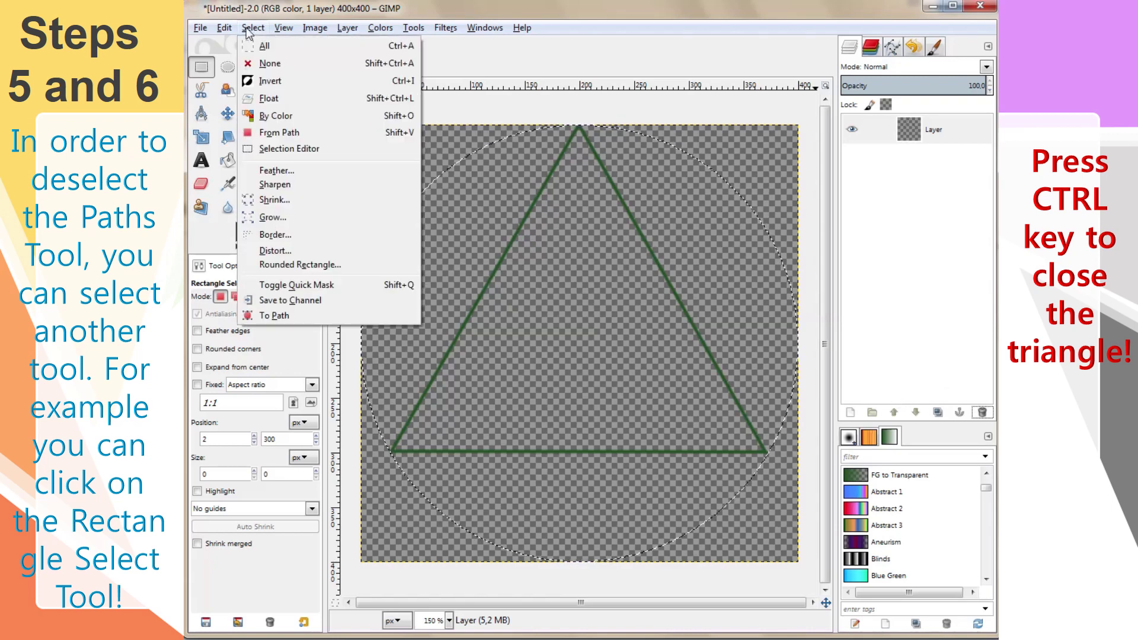
pyautogui.click(268, 67)
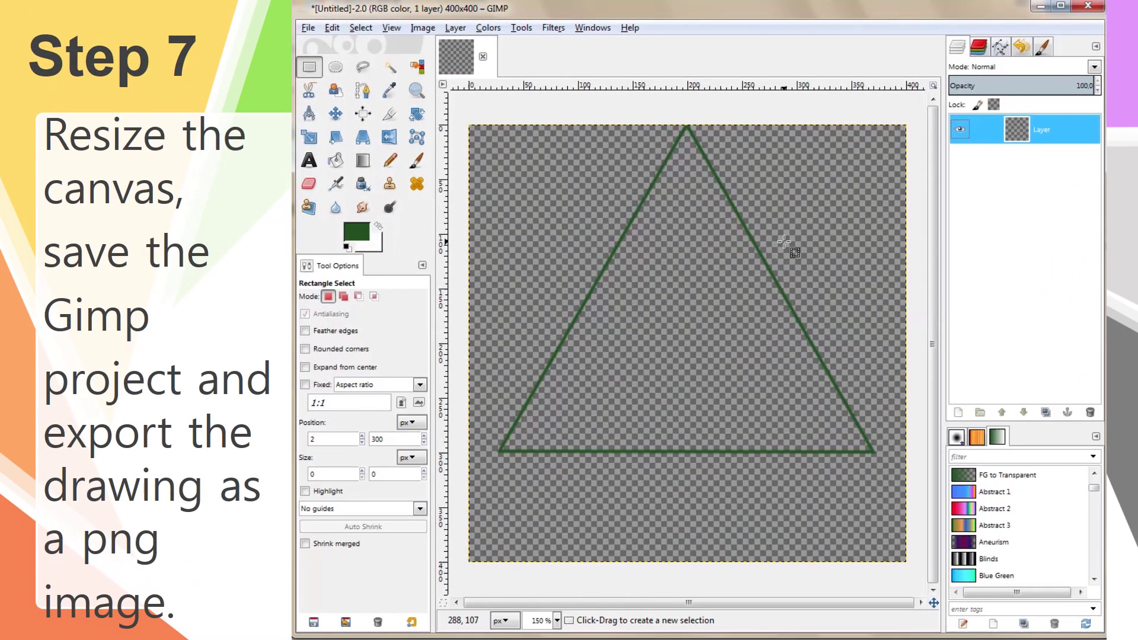
# Step: In Image > Canvas Size, lower the canvas width to 380 px
pyautogui.click(423, 28)
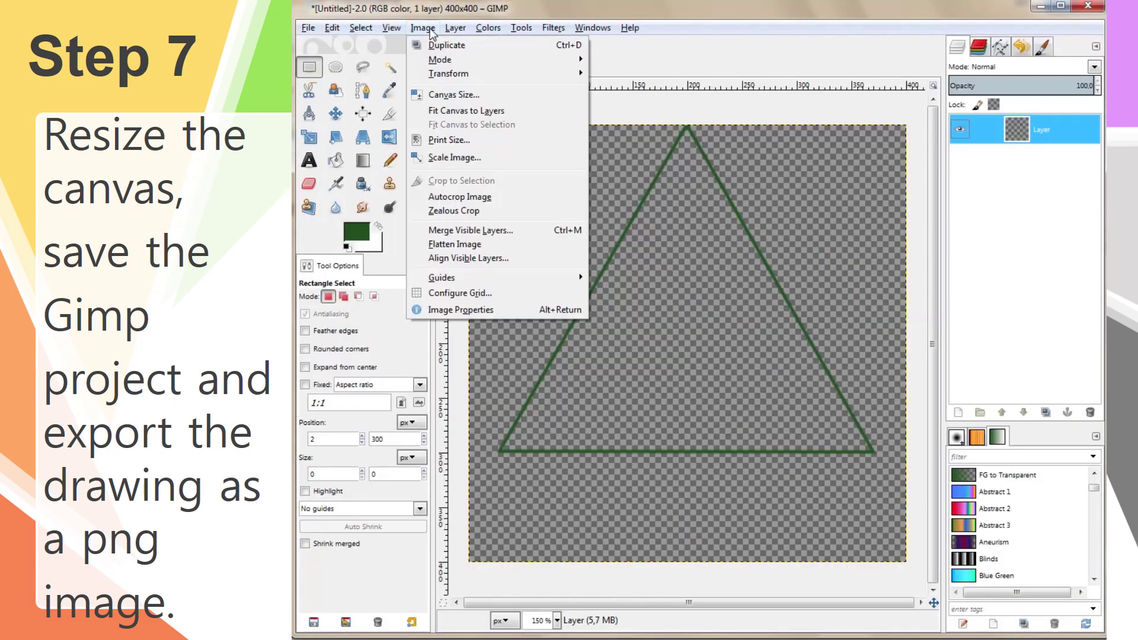
pyautogui.click(446, 96)
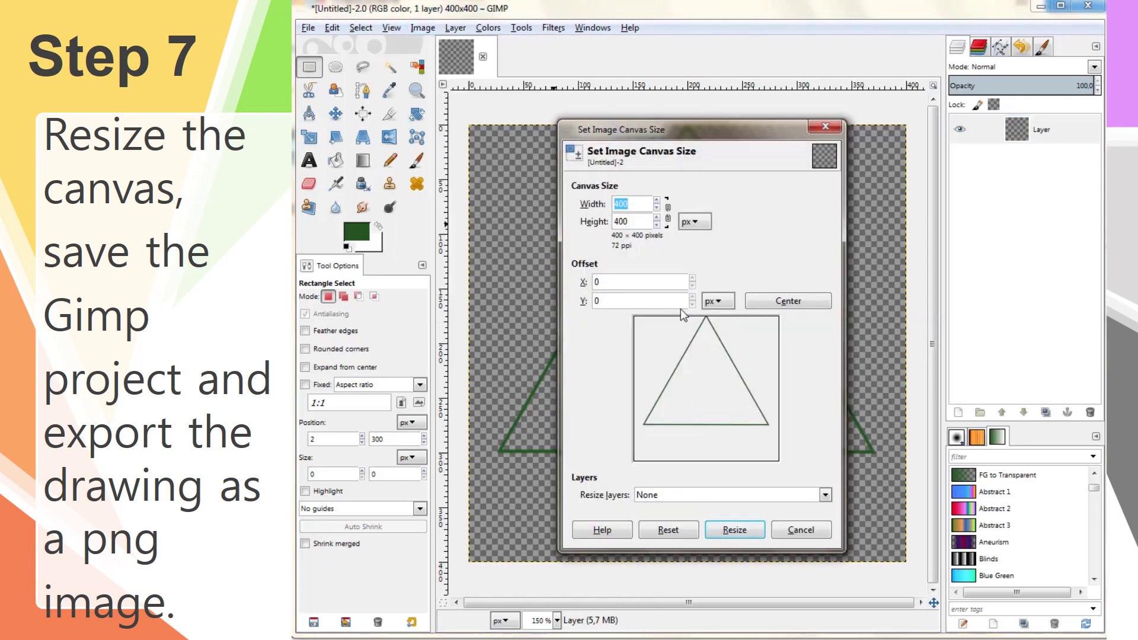
pyautogui.click(656, 208)
pyautogui.click(656, 208)
pyautogui.click(657, 207)
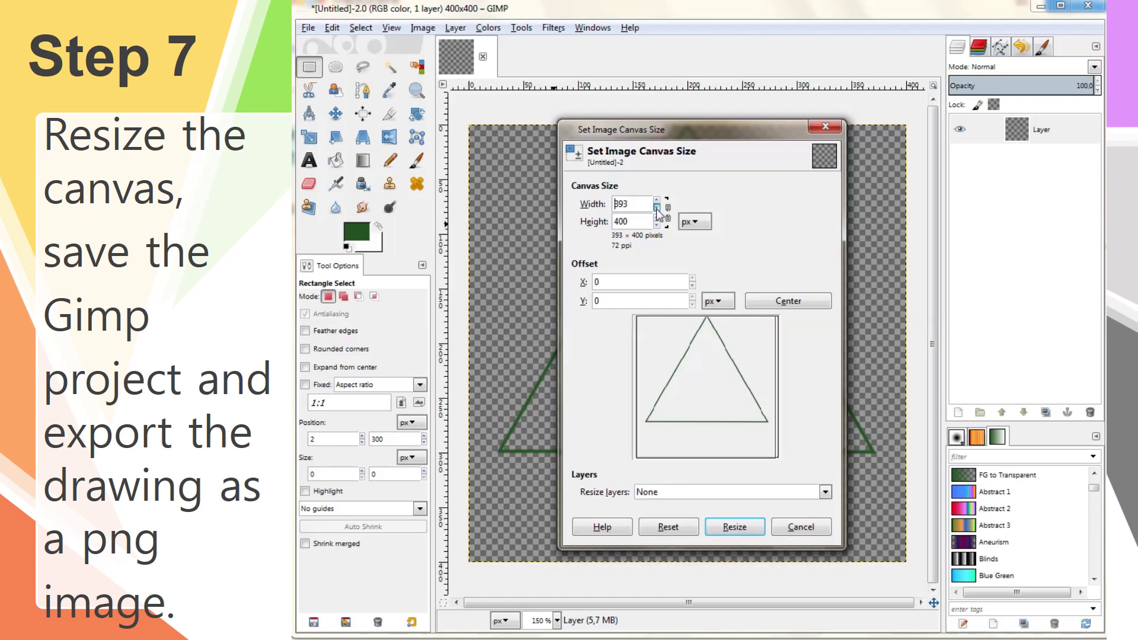
pyautogui.click(657, 207)
pyautogui.click(656, 208)
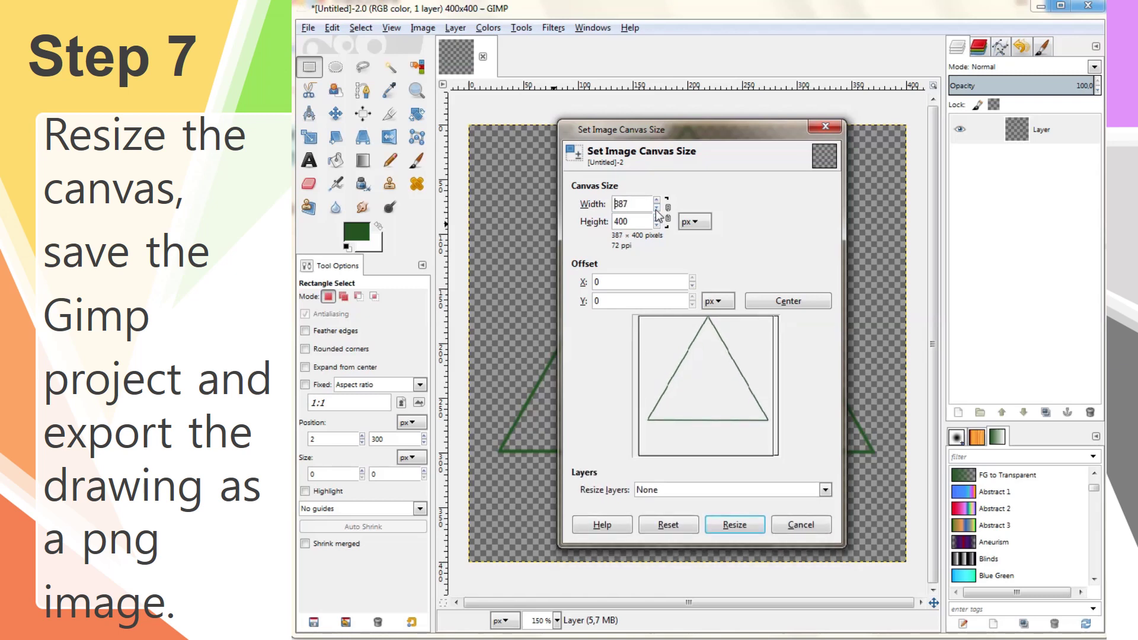
pyautogui.click(656, 208)
pyautogui.click(656, 207)
pyautogui.click(656, 208)
pyautogui.click(657, 208)
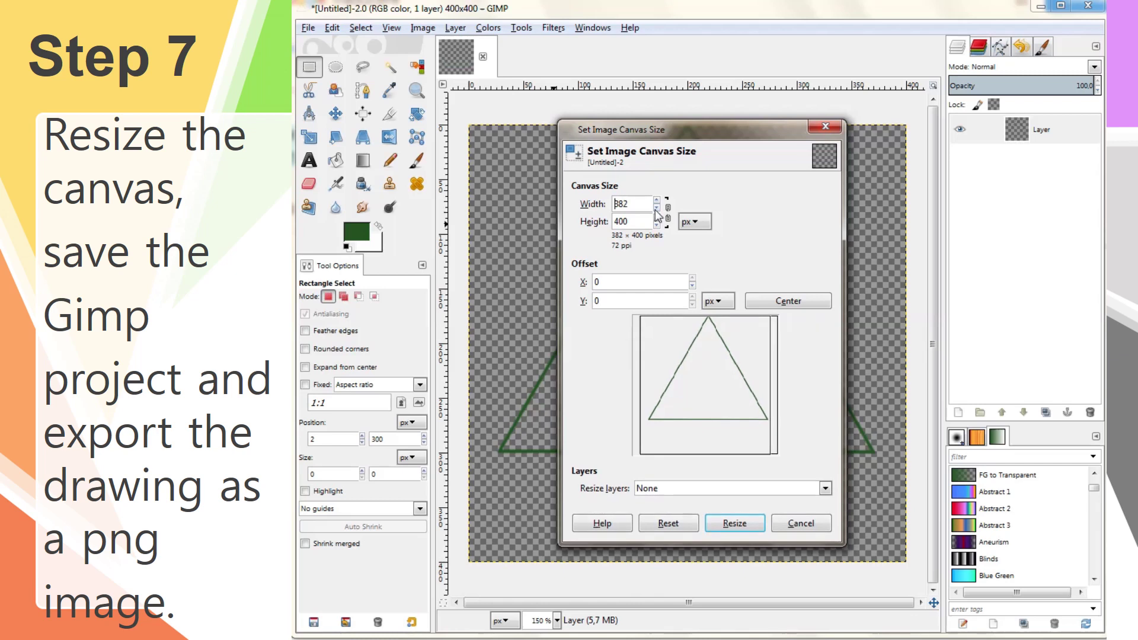
pyautogui.click(657, 208)
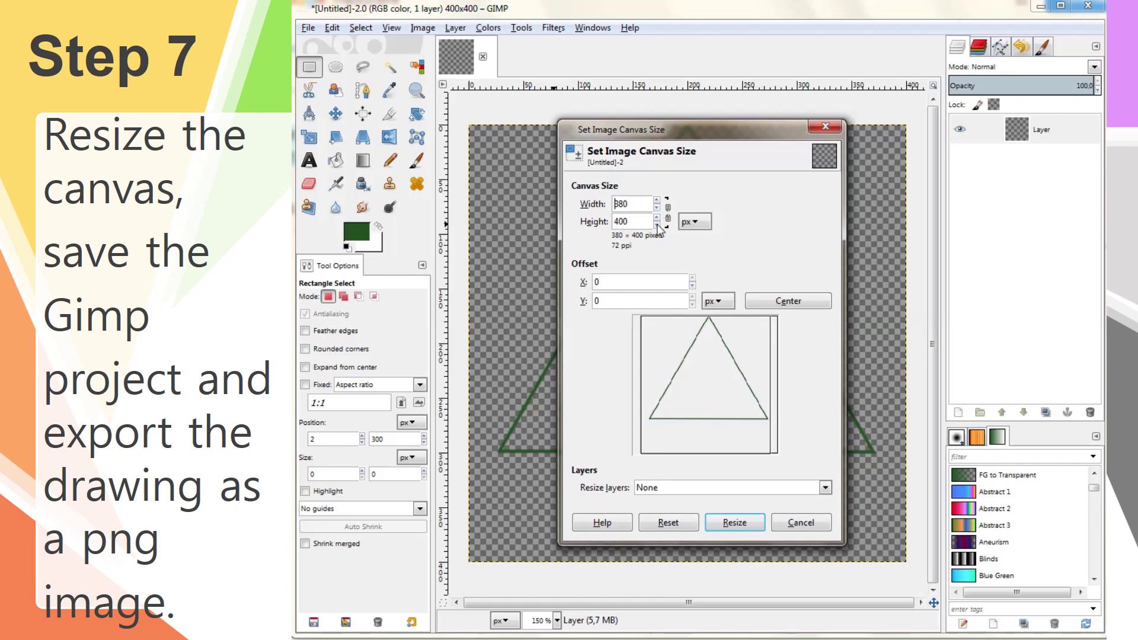
# Step: Lower the canvas height to 310 px
pyautogui.click(657, 226)
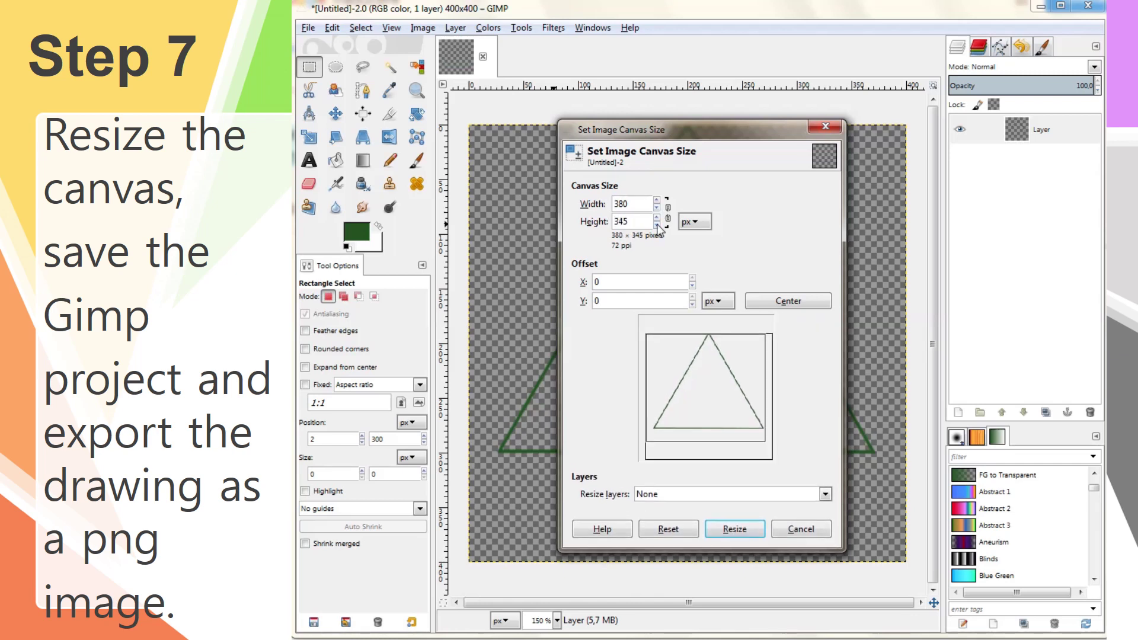
pyautogui.click(656, 225)
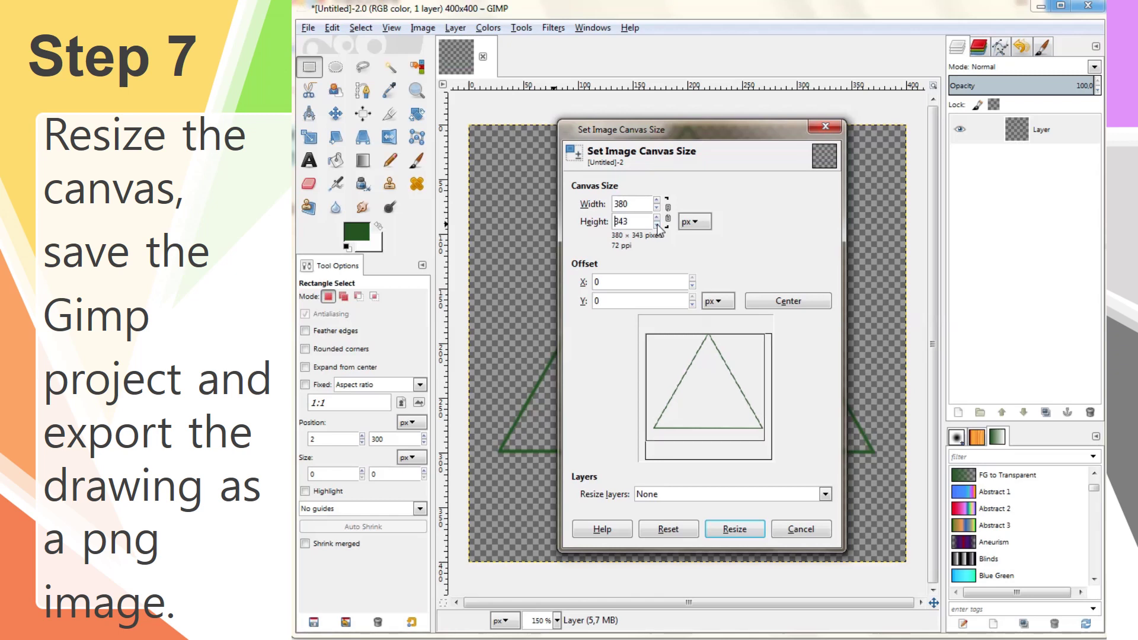
pyautogui.click(656, 225)
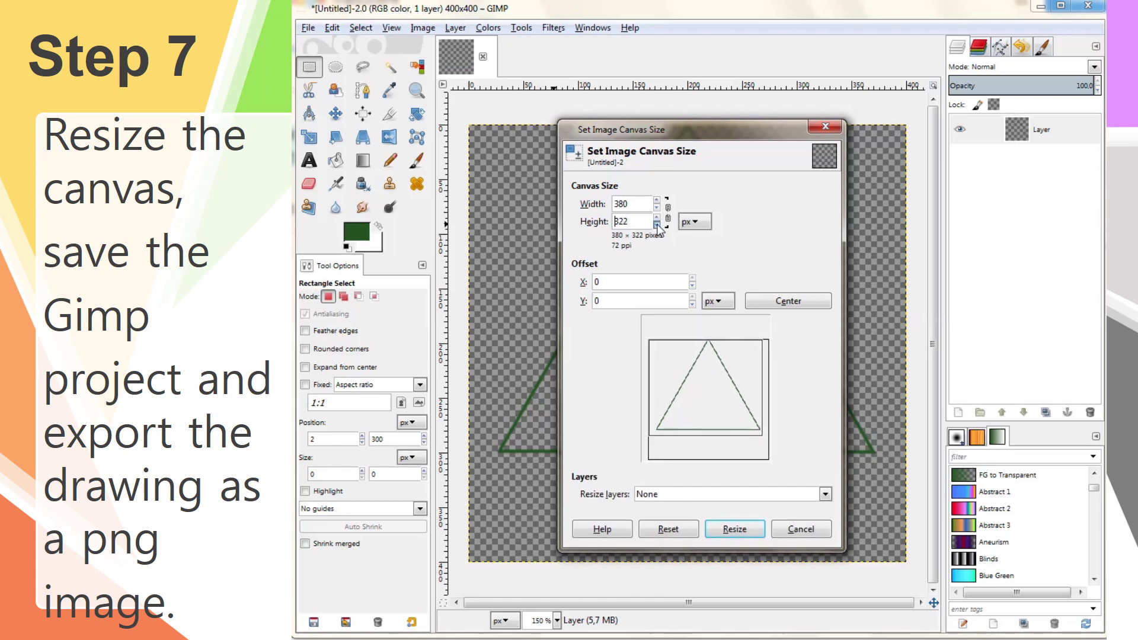
pyautogui.click(657, 225)
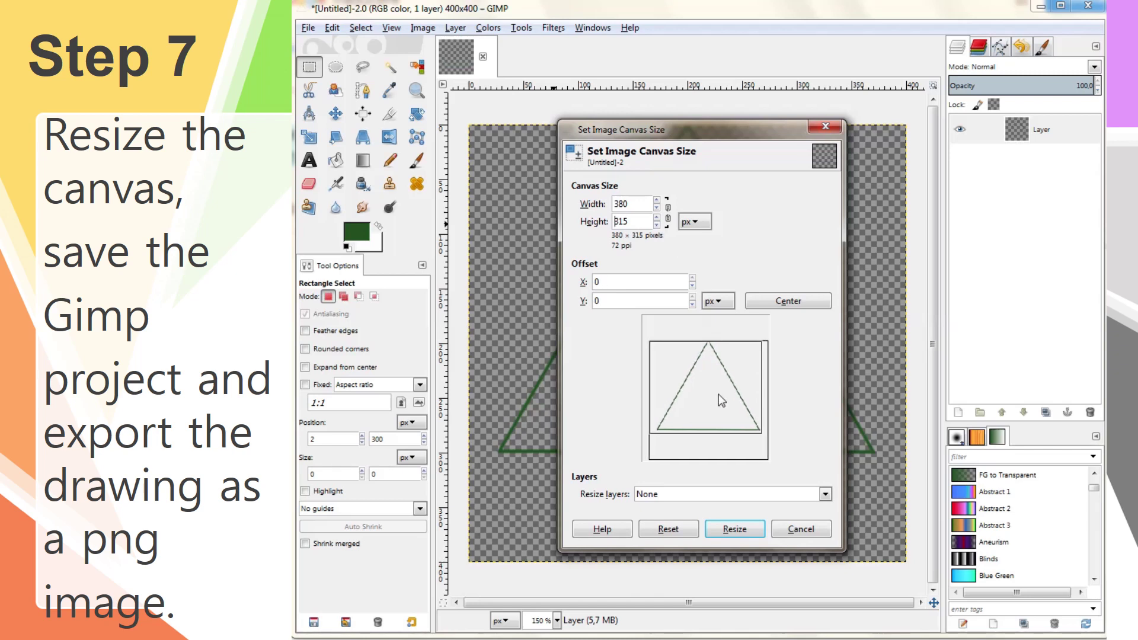
pyautogui.click(657, 225)
pyautogui.click(656, 225)
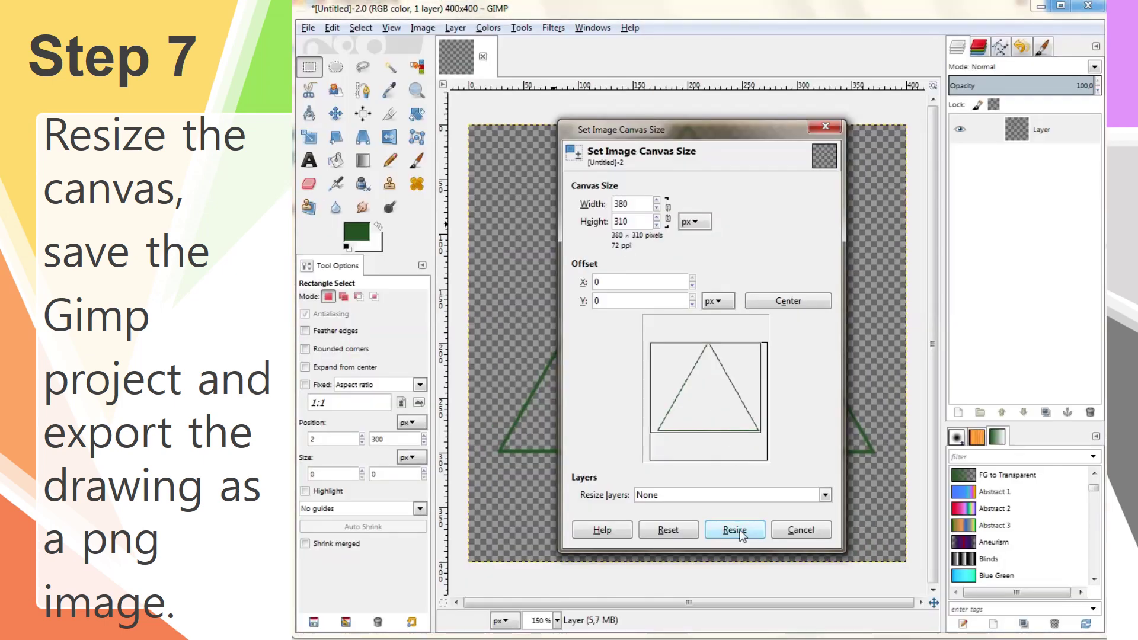
# Step: Resize the canvas to 380×310 and nudge the triangle layer slightly left and down
pyautogui.click(738, 528)
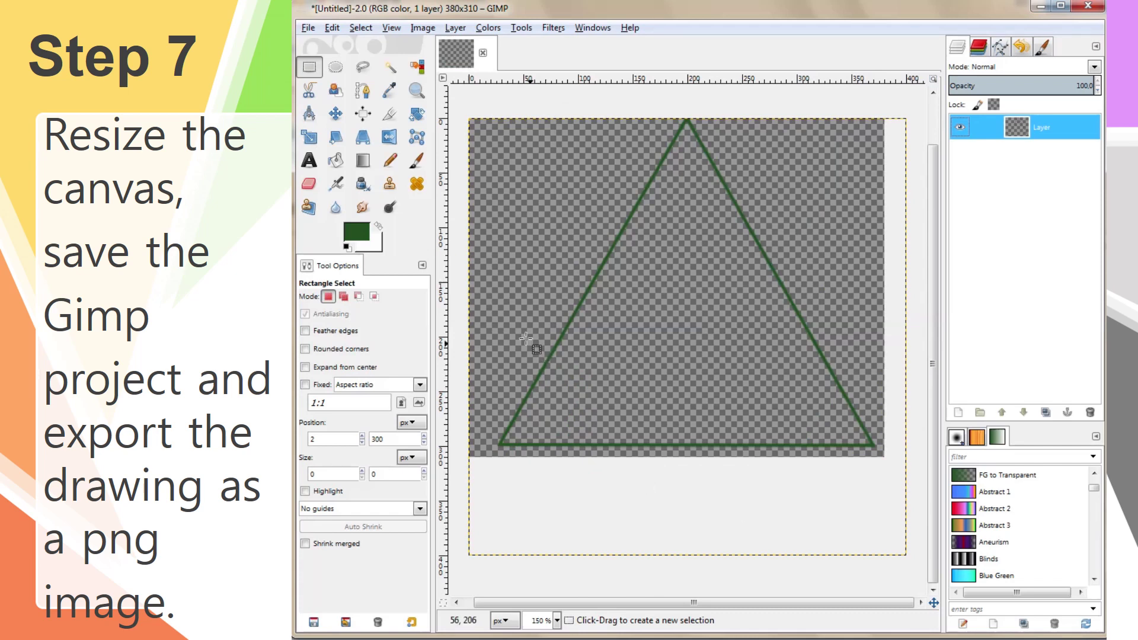
pyautogui.click(336, 113)
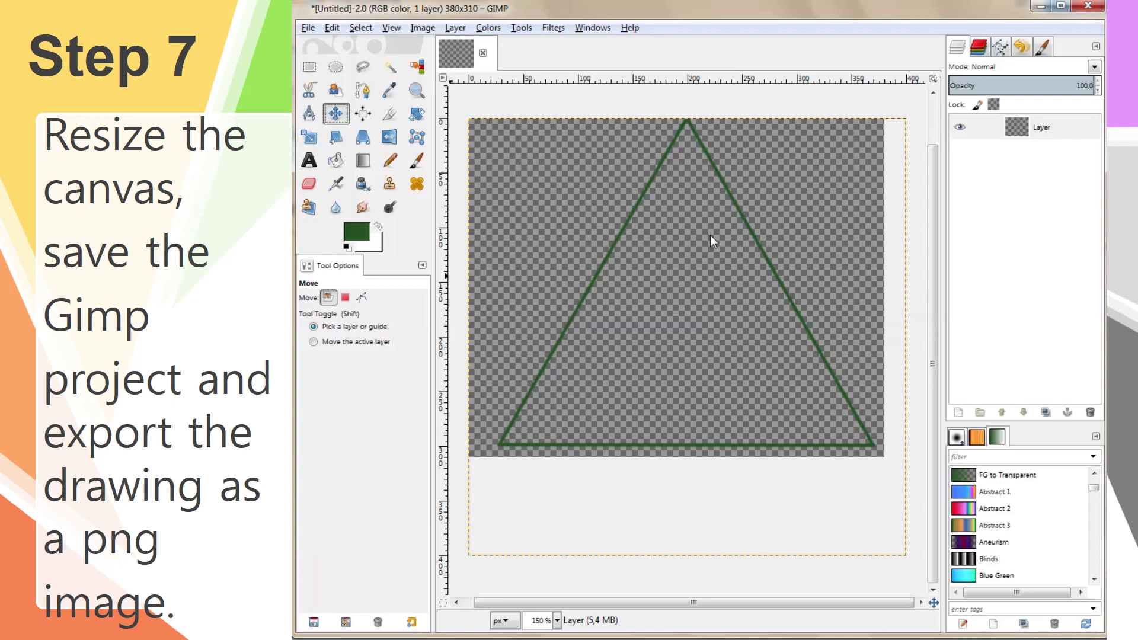
pyautogui.click(627, 221)
pyautogui.click(540, 367)
pyautogui.moveTo(542, 369); pyautogui.dragTo(536, 372)
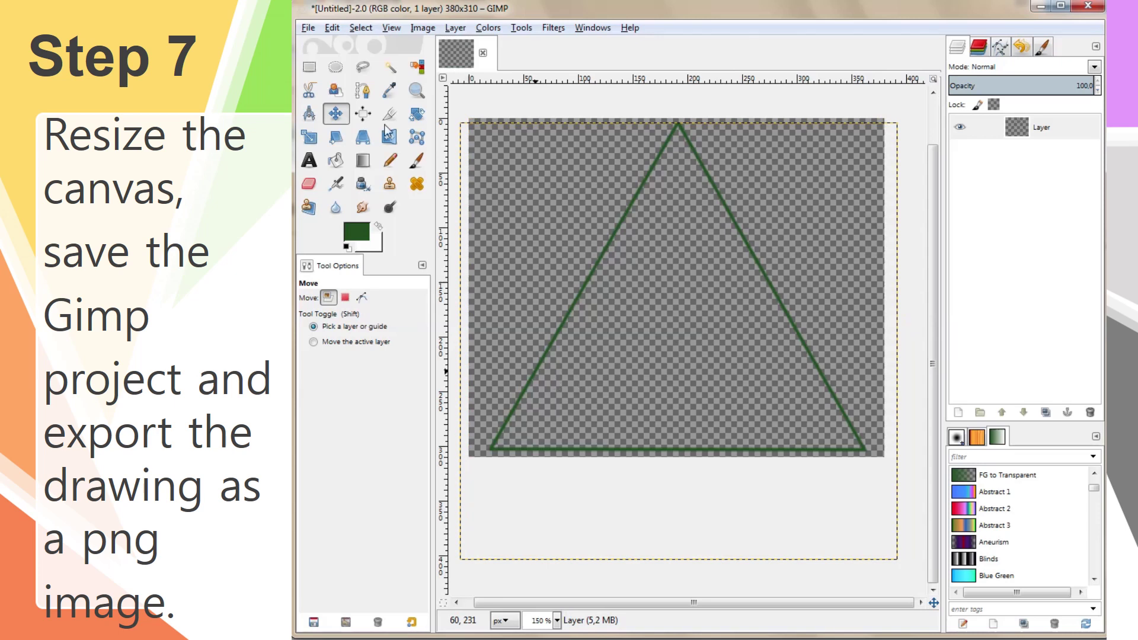
pyautogui.click(307, 29)
# Step: Save the project as triangle.xcf in the Documents folder
pyautogui.click(309, 29)
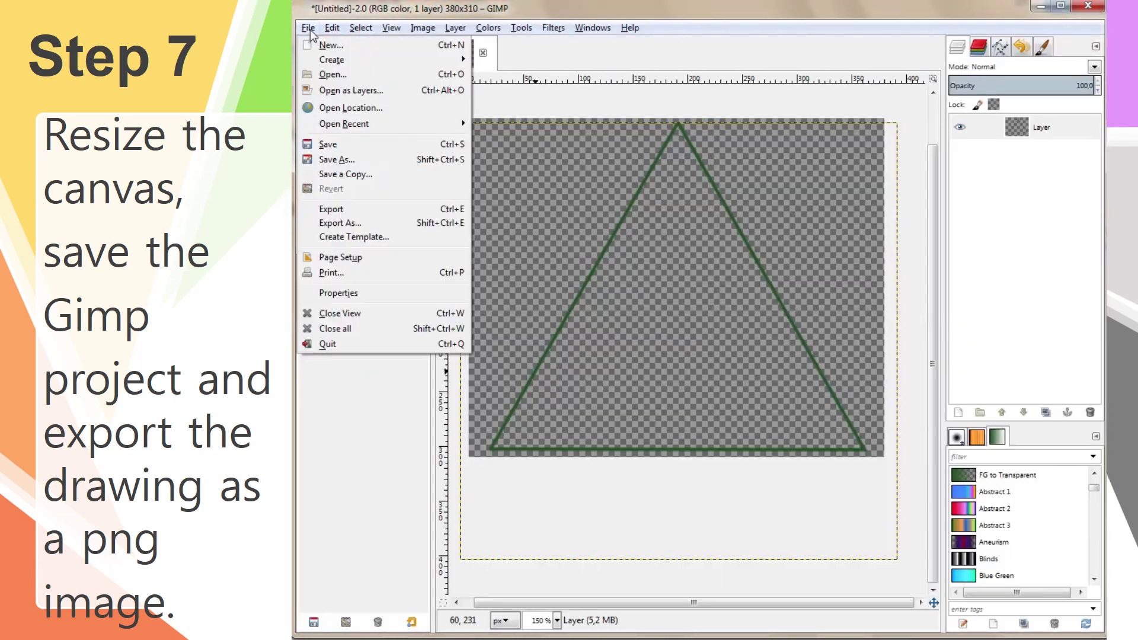
pyautogui.click(328, 145)
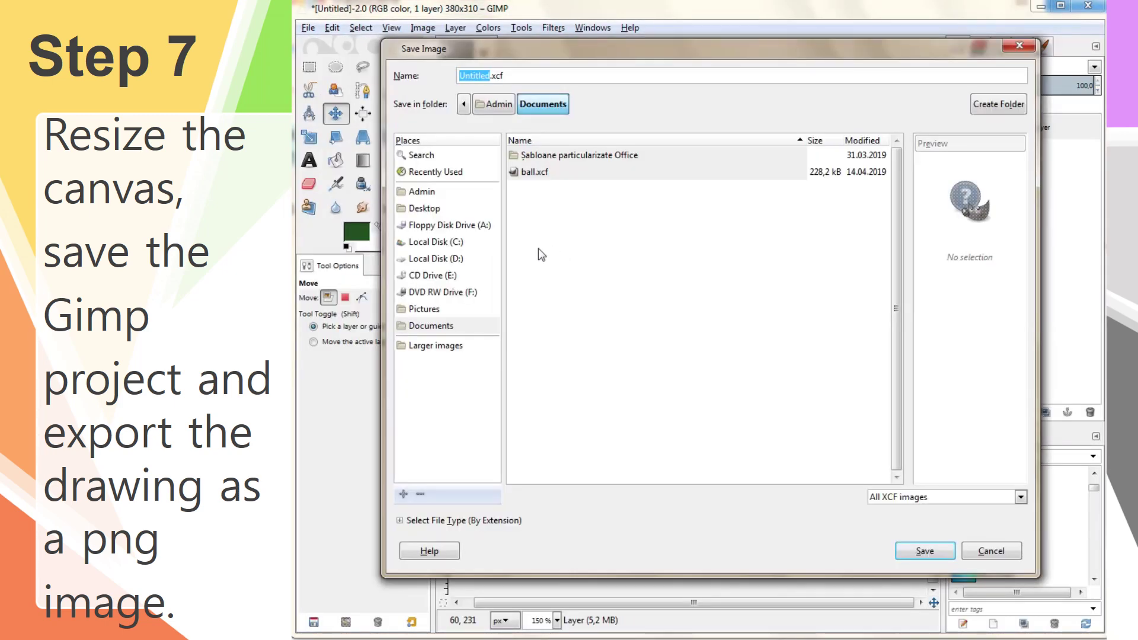
pyautogui.write('tr')
pyautogui.write('iangle')
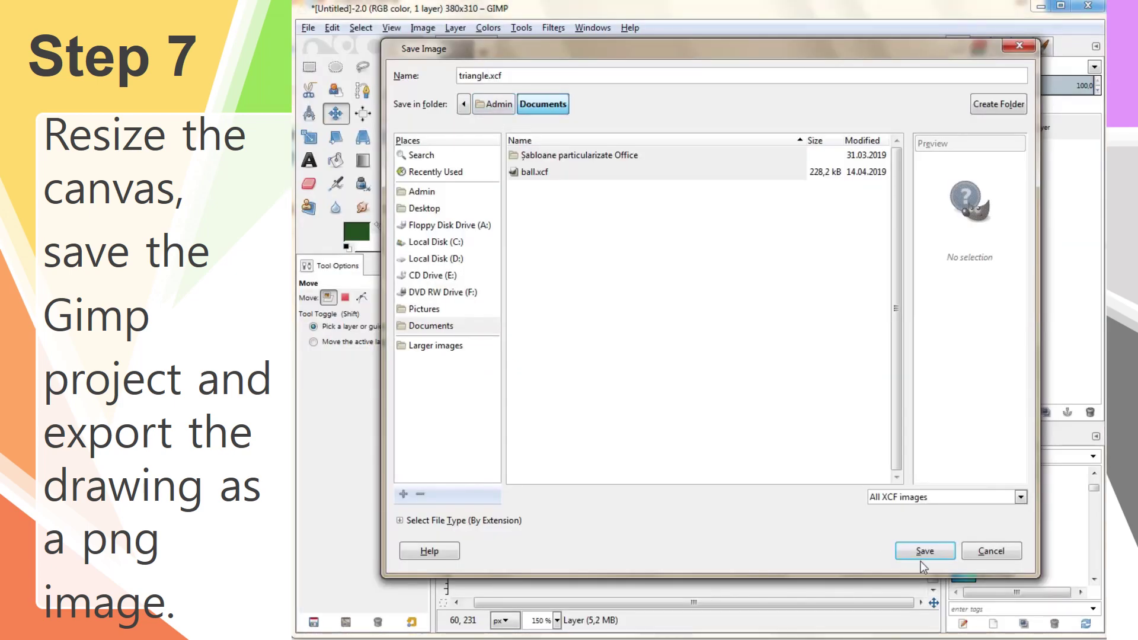
pyautogui.click(921, 560)
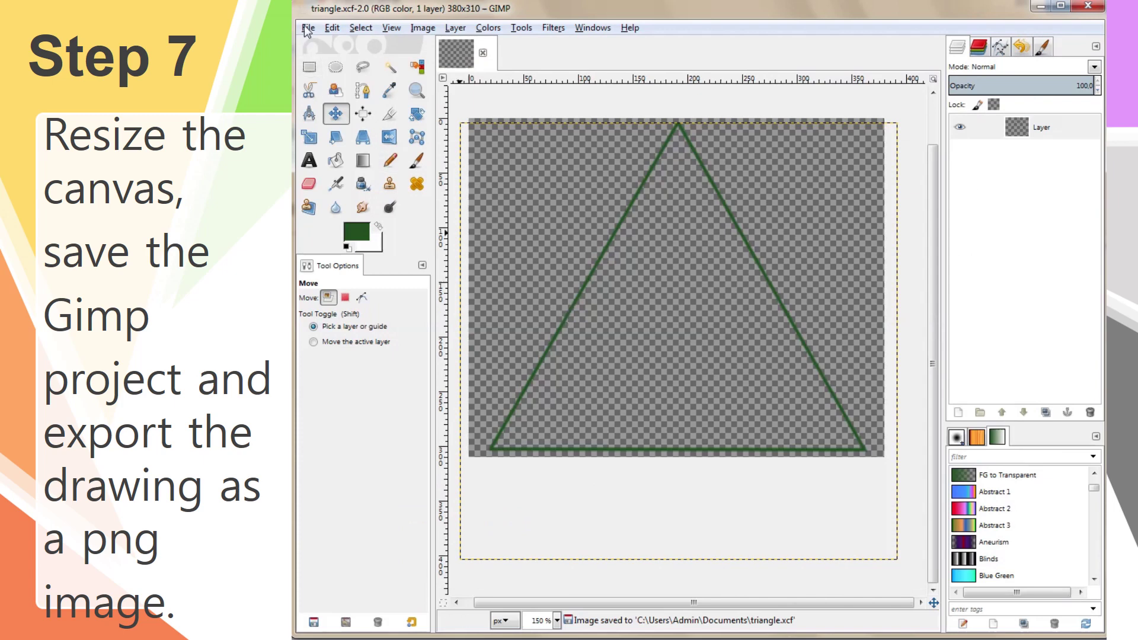
pyautogui.click(308, 28)
# Step: Export the image as triangle.png in Documents, accepting the default PNG options
pyautogui.click(341, 224)
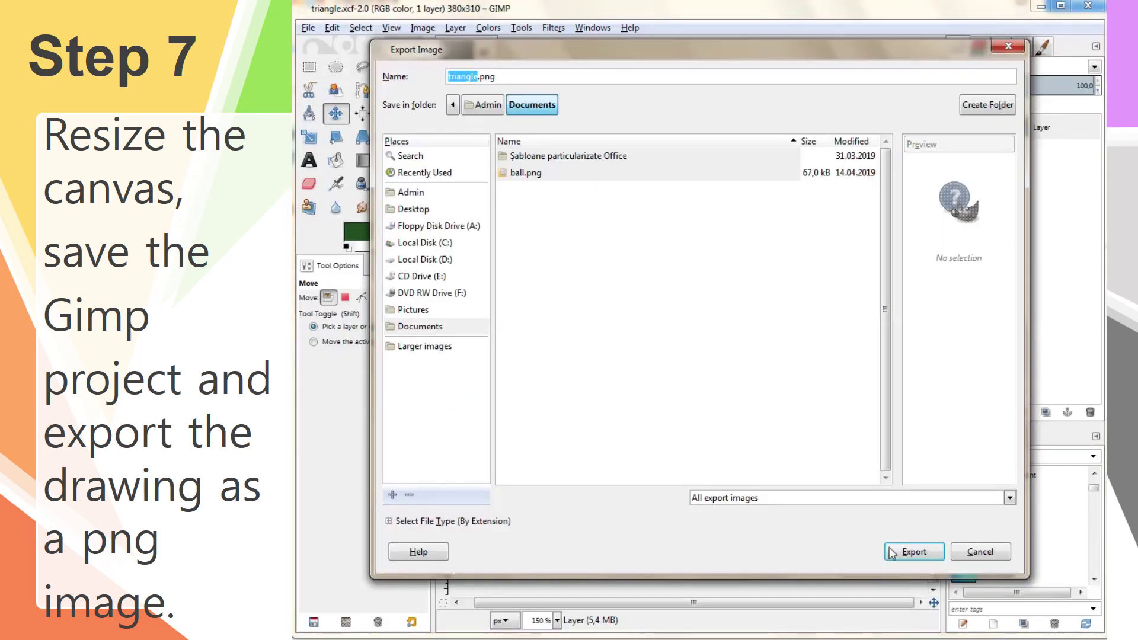
pyautogui.click(906, 552)
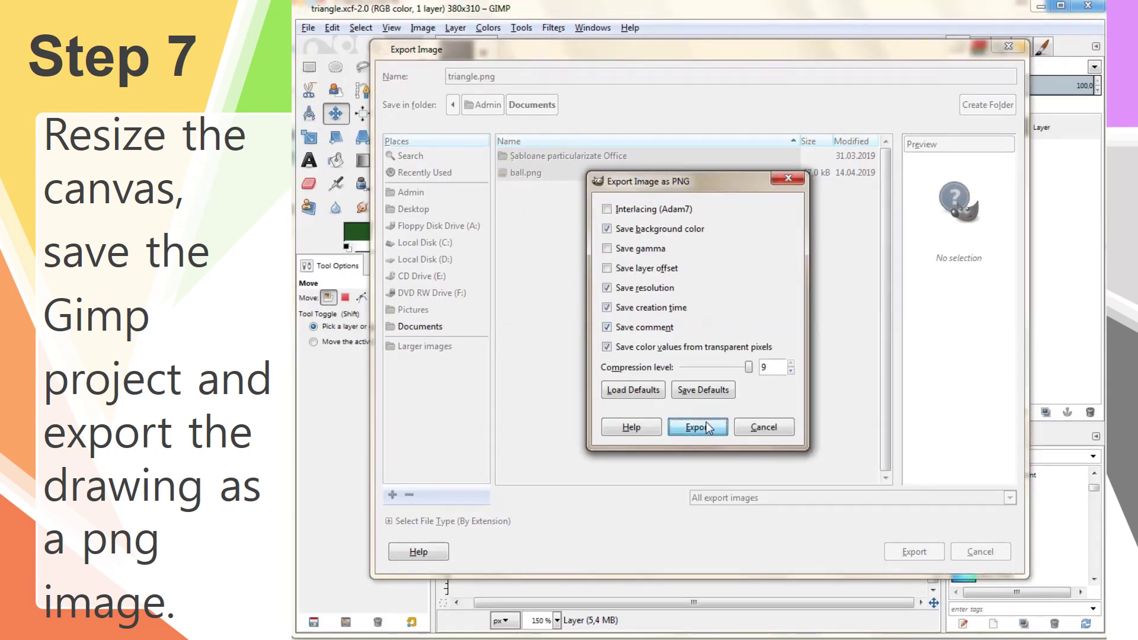
pyautogui.click(706, 422)
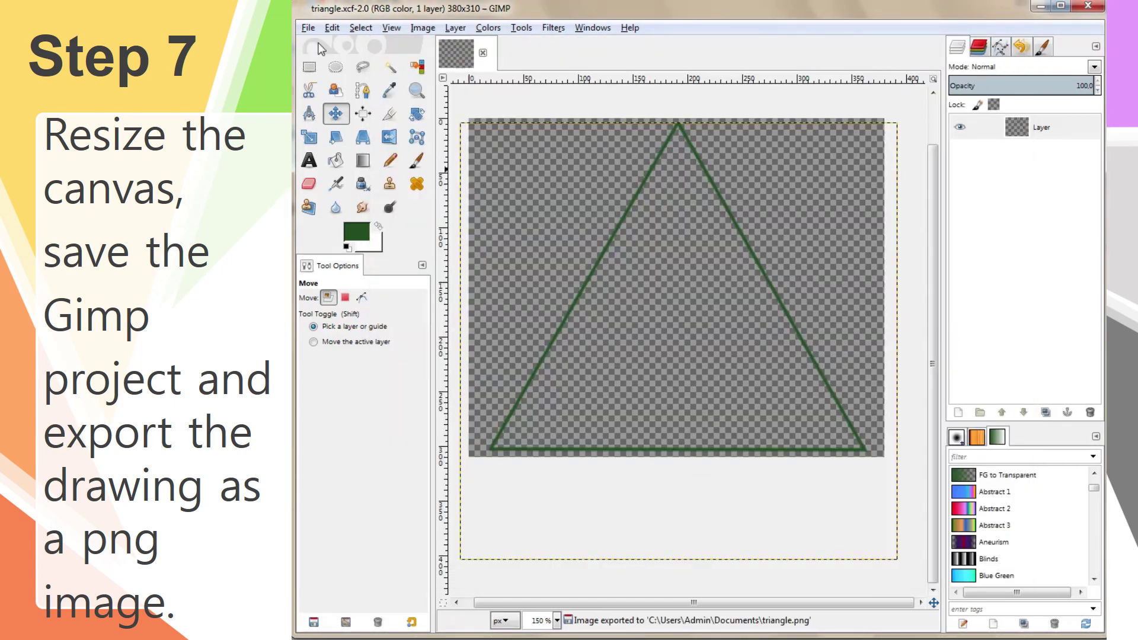
pyautogui.click(308, 27)
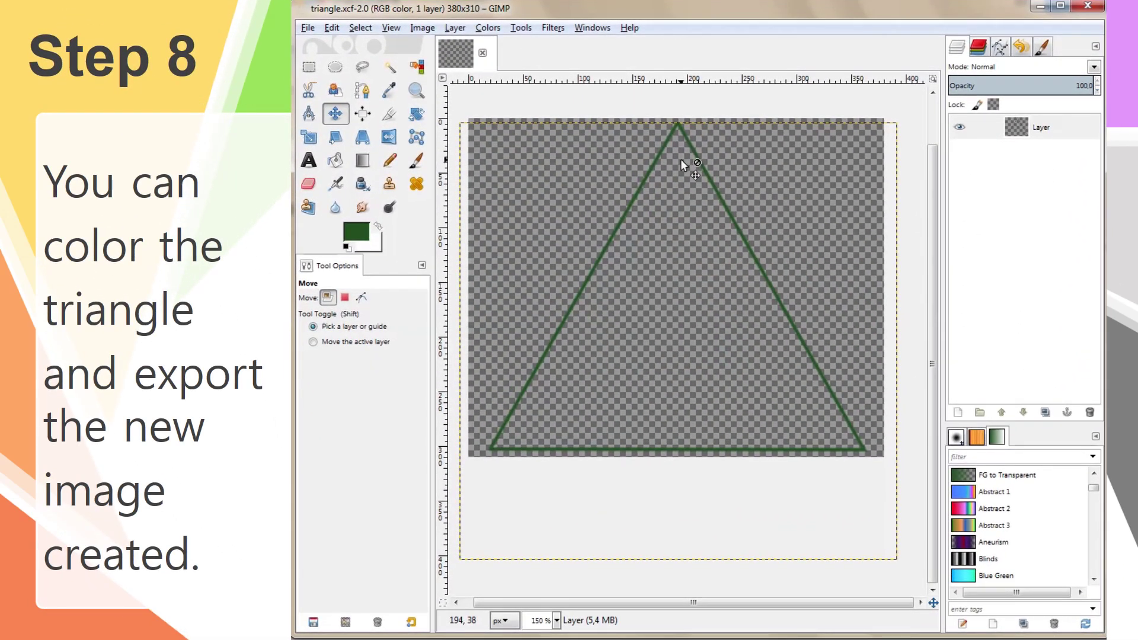
# Step: Bucket-fill the triangle's interior with foreground colour 23de4a
pyautogui.click(335, 161)
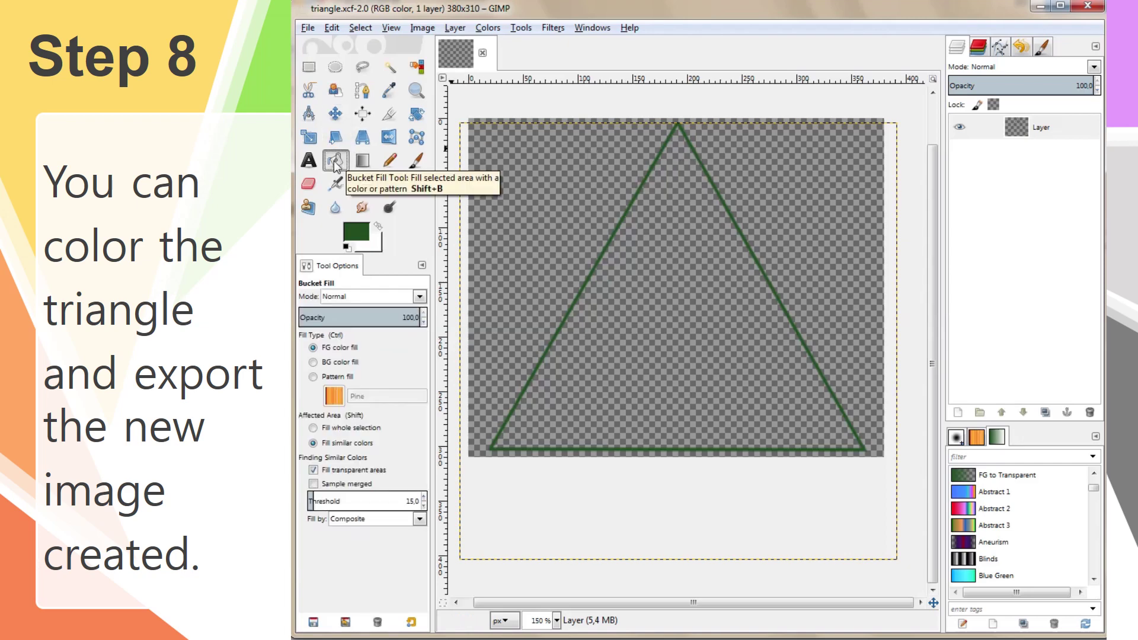
pyautogui.click(357, 234)
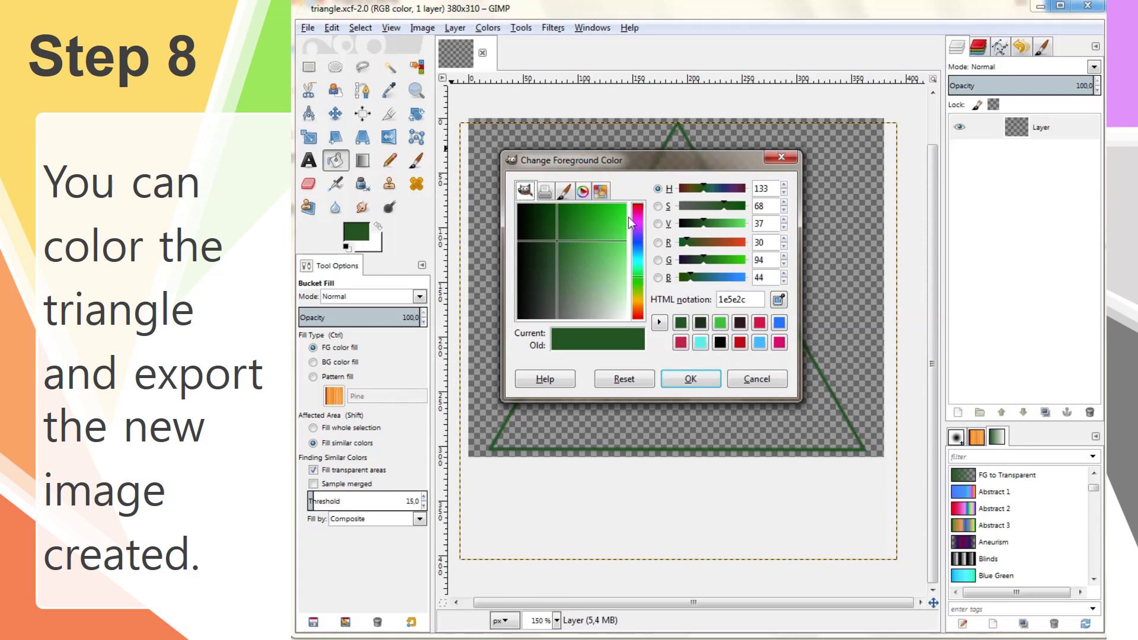
pyautogui.click(613, 222)
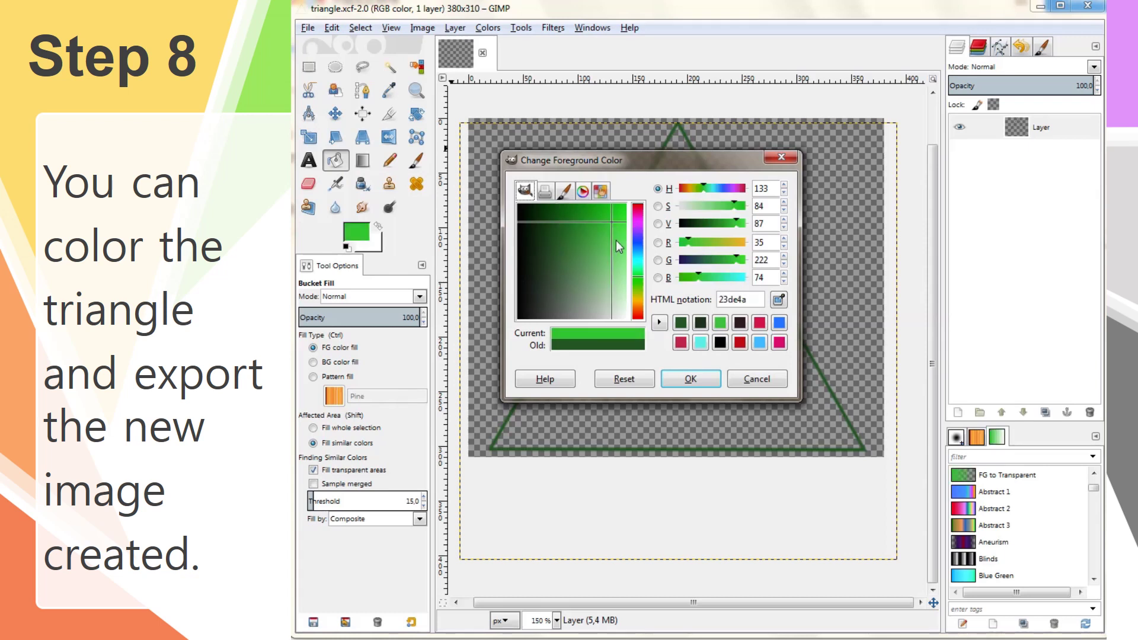
pyautogui.click(690, 386)
pyautogui.click(691, 382)
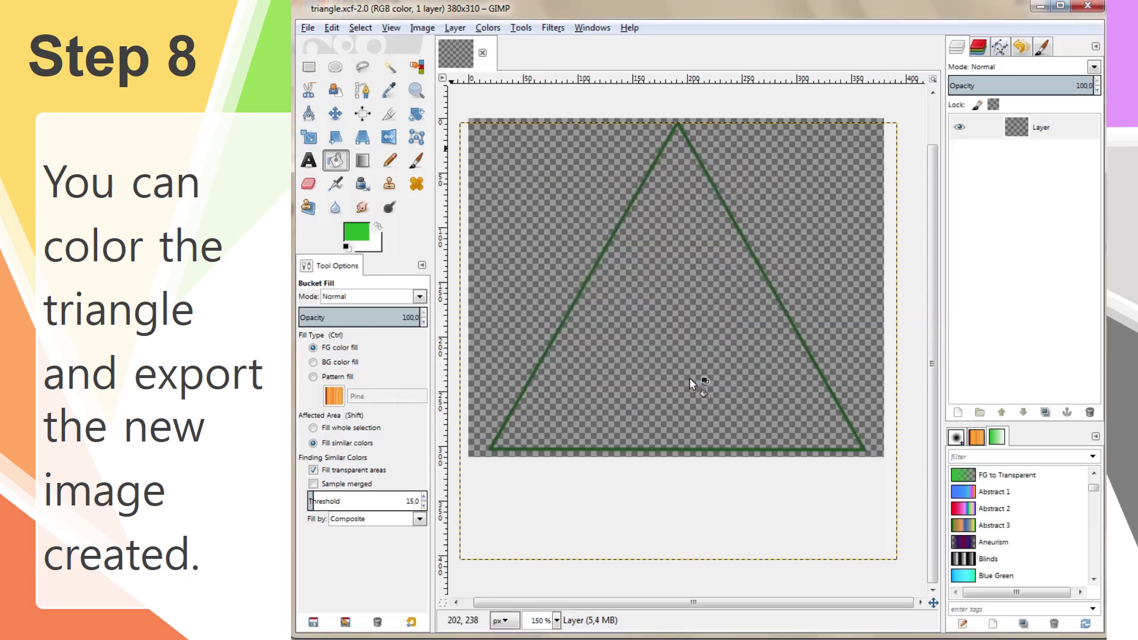
pyautogui.click(687, 373)
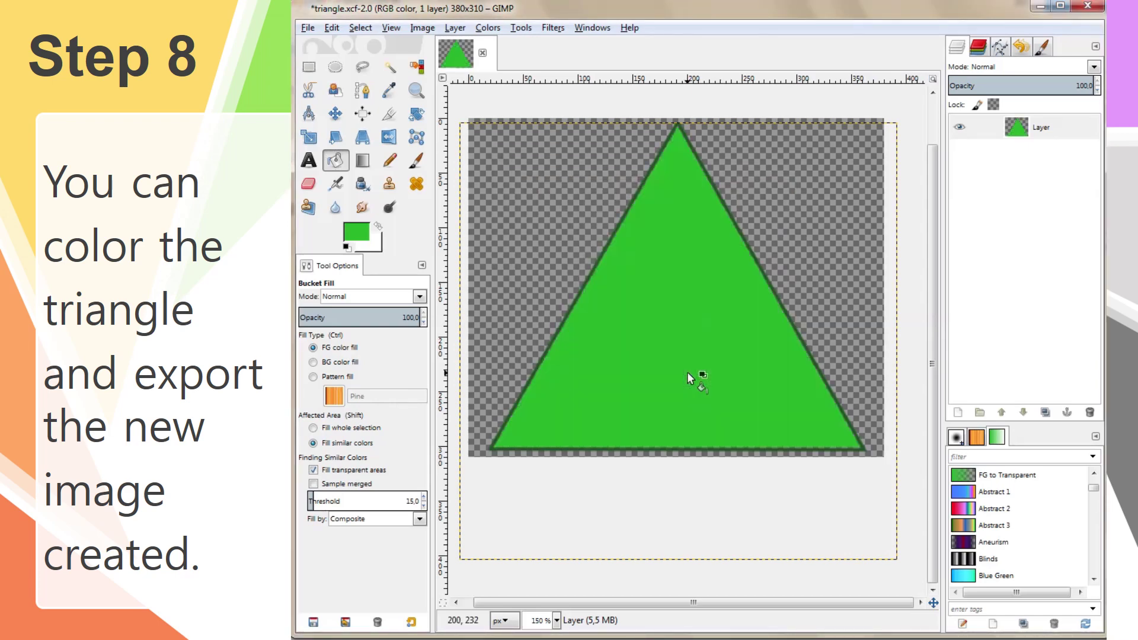
pyautogui.click(305, 29)
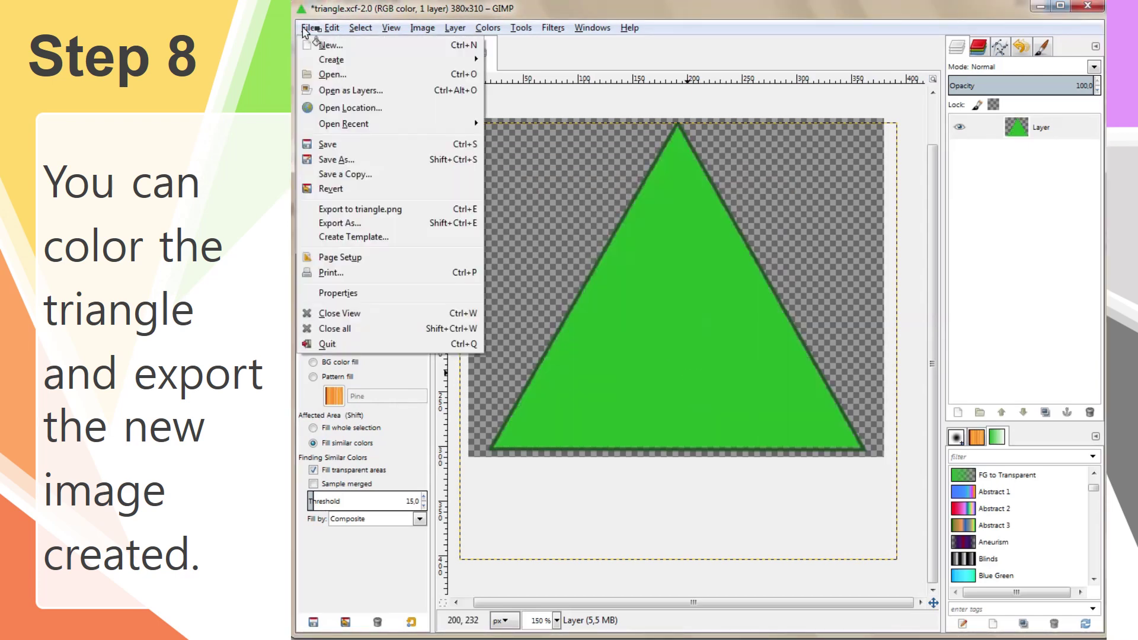
# Step: Export the image as triangle_colored.png in Documents, accepting the default PNG options
pyautogui.click(348, 225)
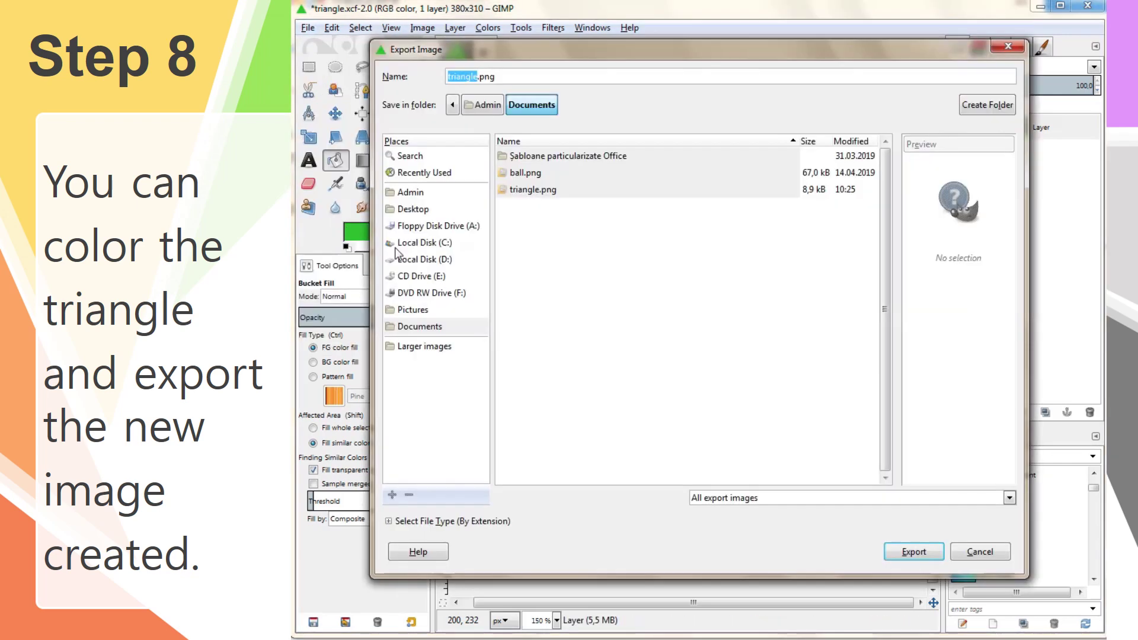
pyautogui.click(478, 74)
pyautogui.write('_c')
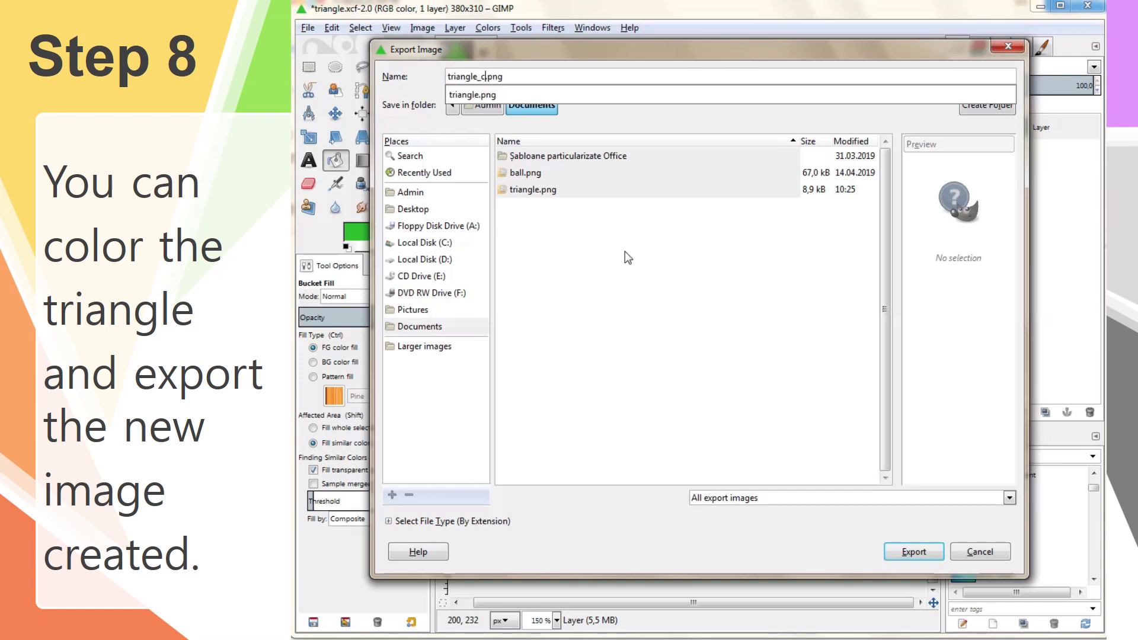
pyautogui.write('olor')
pyautogui.write('ed')
pyautogui.press('Return')
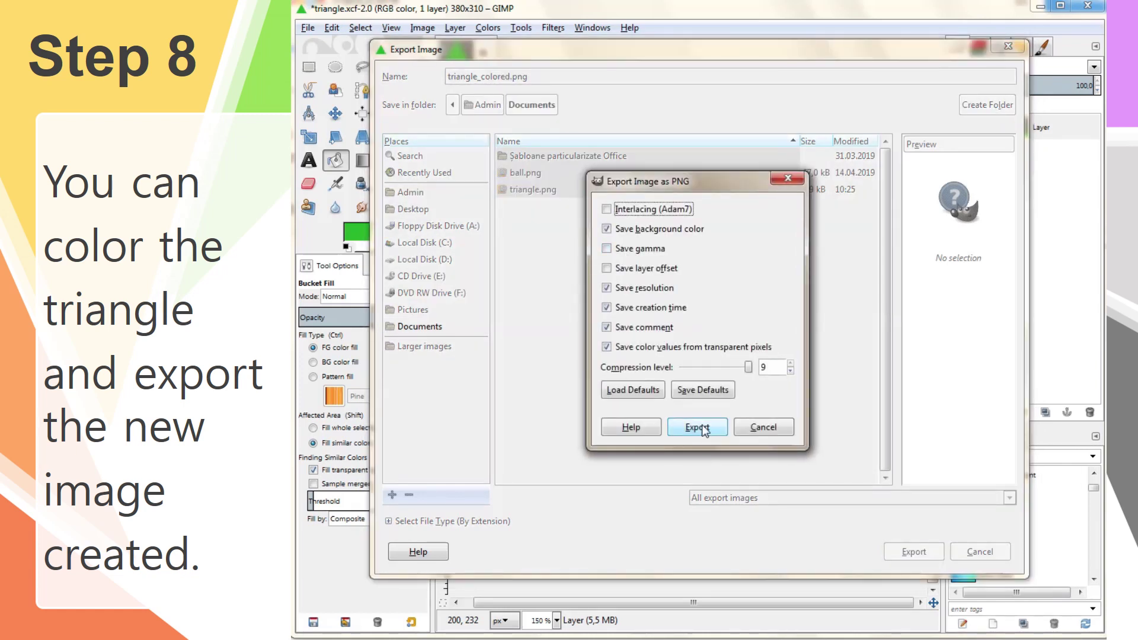
pyautogui.click(704, 431)
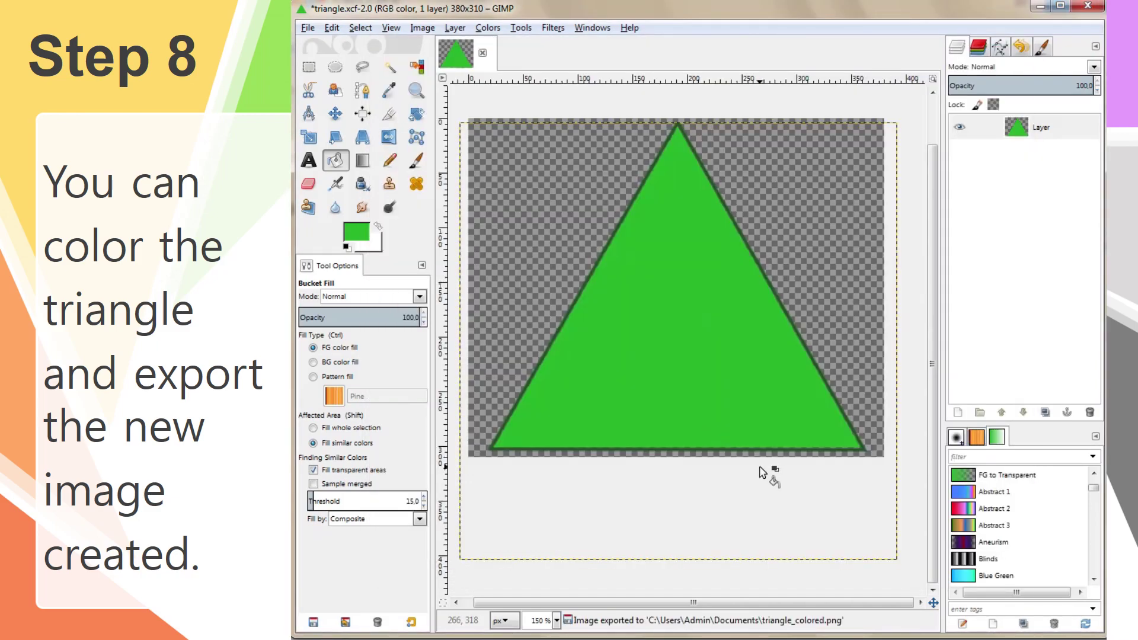
pyautogui.press('shift')
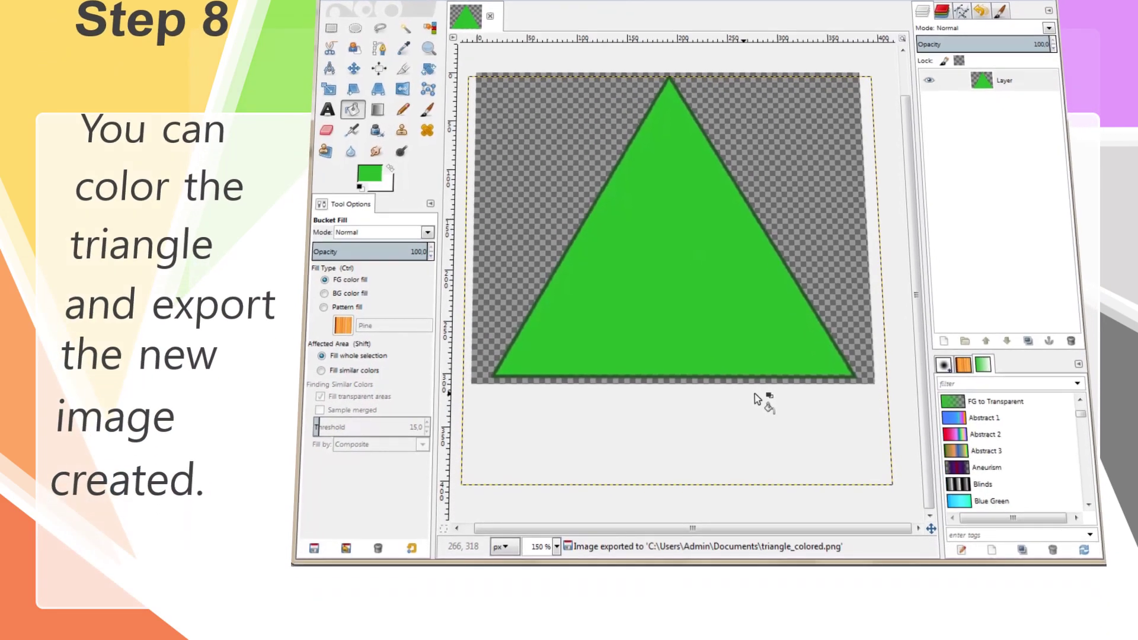